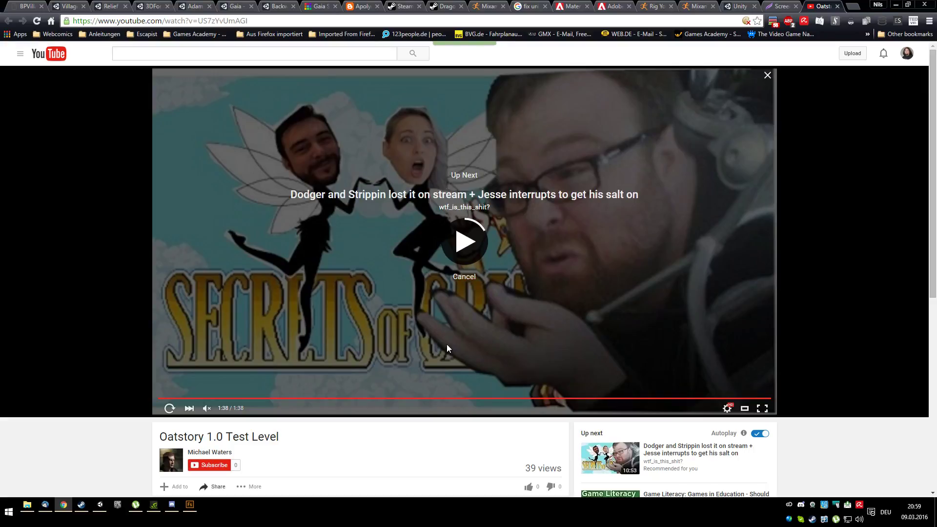
Step: Cancel the upcoming autoplay video and close the YouTube and LightShot pages
{"action": "left_click", "coordinate": [464, 276]}
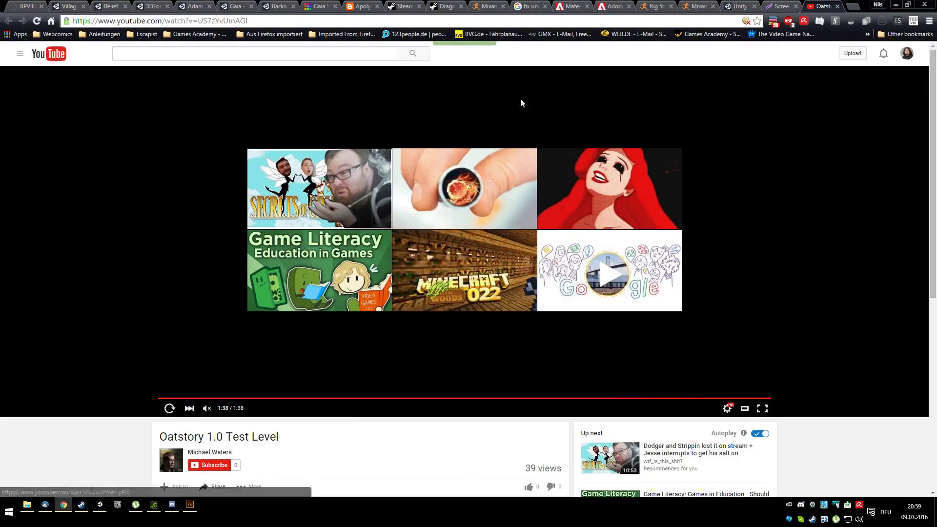
{"action": "left_click", "coordinate": [838, 7]}
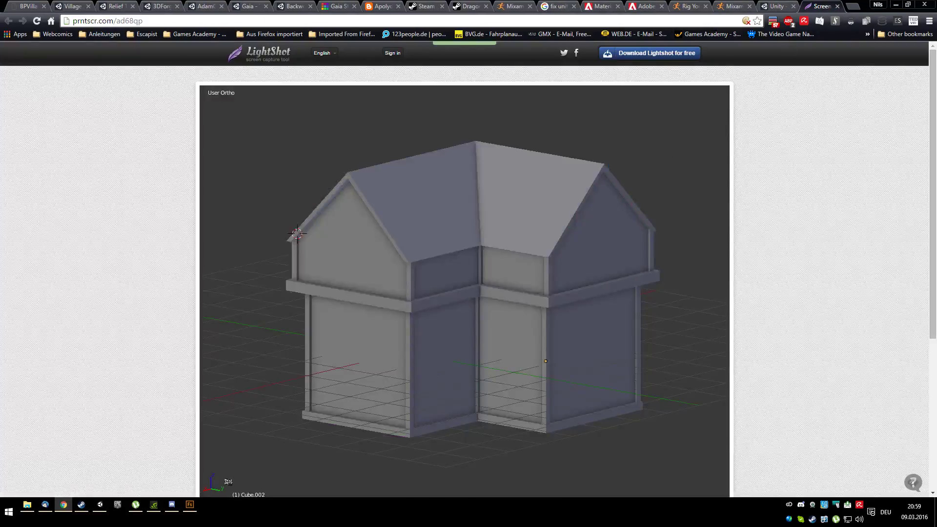
{"action": "left_click", "coordinate": [836, 6]}
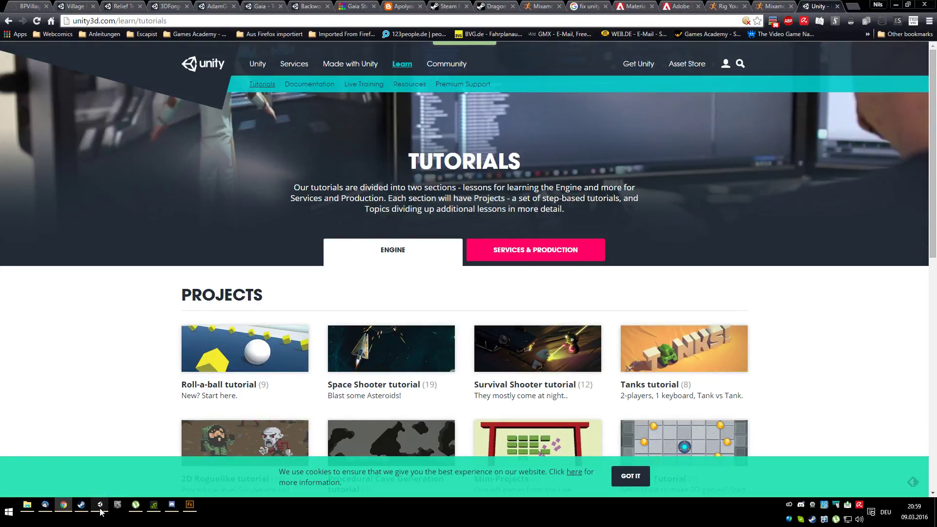
Step: Open the Student Projects page of the Apolyon's Lair blog in Chrome and enlarge the second Revenge of the Cookie screenshot
{"action": "left_click", "coordinate": [100, 506]}
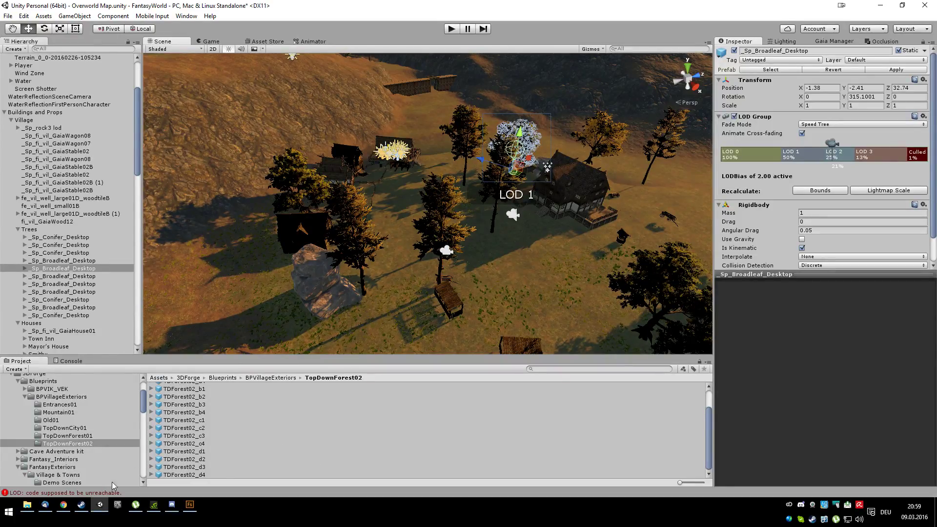
{"action": "left_click", "coordinate": [64, 508]}
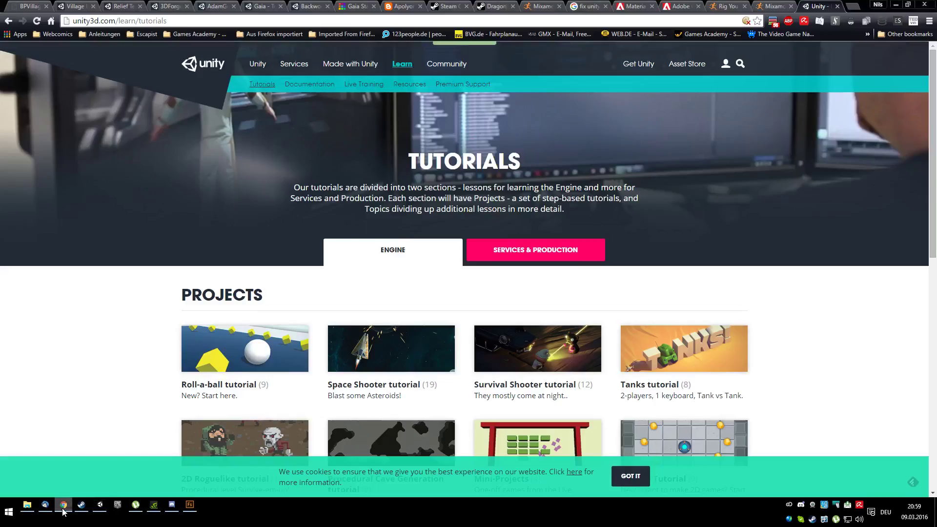
{"action": "left_click", "coordinate": [403, 6]}
{"action": "scroll", "coordinate": [399, 180], "scroll_direction": "down", "scroll_amount": 8}
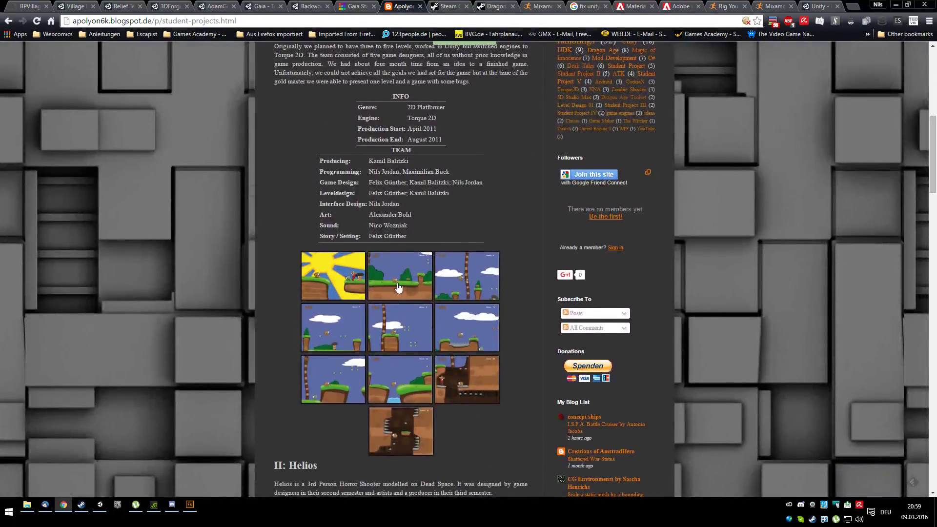
{"action": "left_click", "coordinate": [399, 288]}
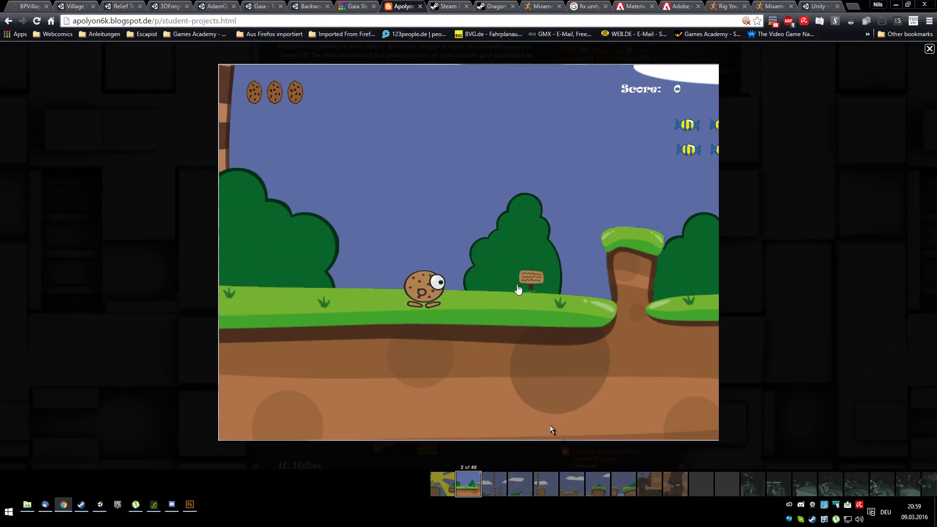
Step: Look through the further Revenge of the Cookie screenshots in the image viewer, close it and return to the start of the page
{"action": "left_click", "coordinate": [495, 486]}
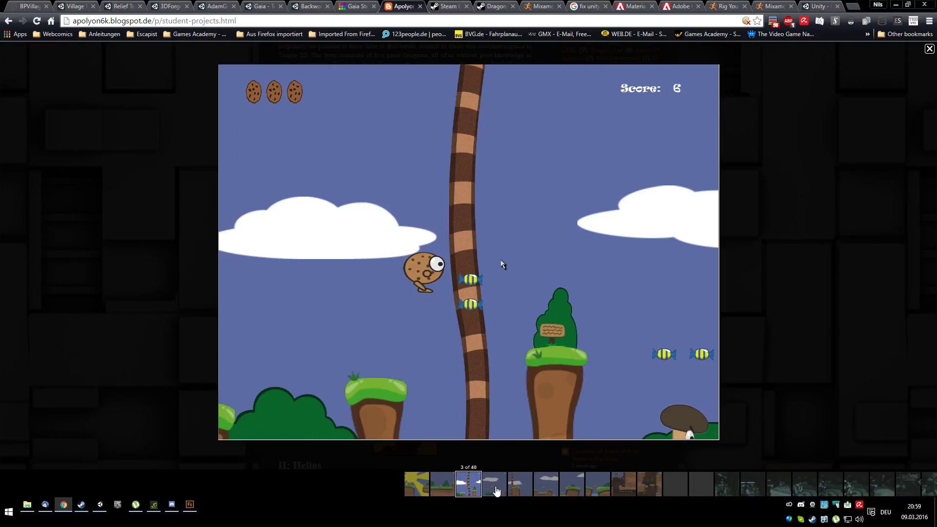
{"action": "left_click", "coordinate": [499, 491]}
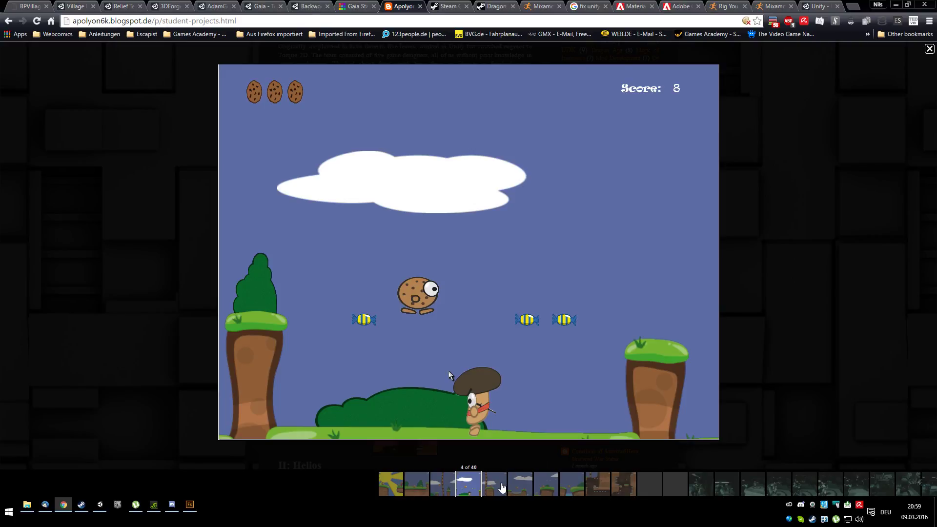
{"action": "left_click", "coordinate": [502, 488]}
{"action": "left_click", "coordinate": [502, 487]}
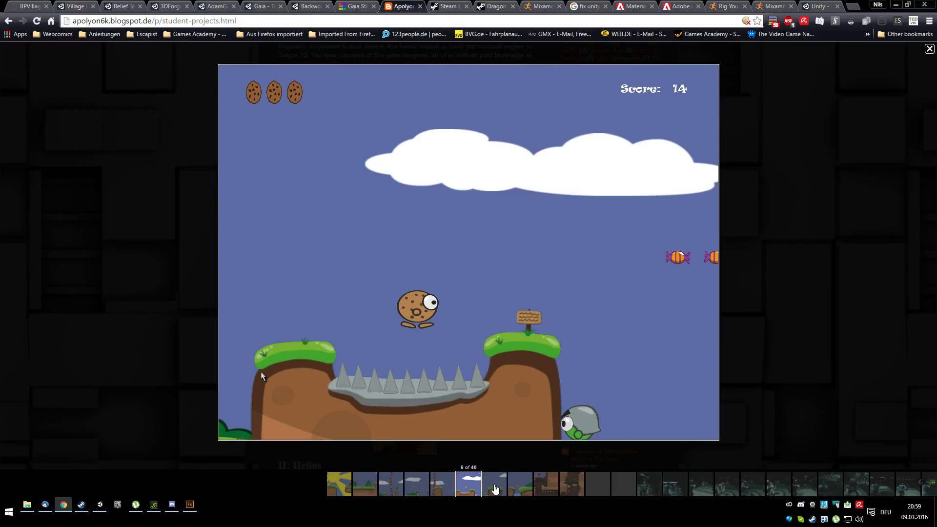
{"action": "left_click", "coordinate": [496, 488]}
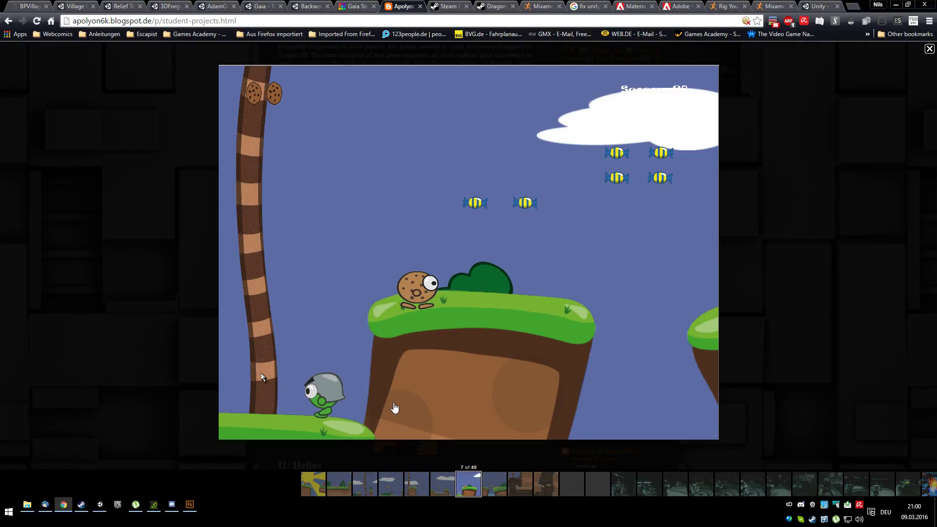
{"action": "left_click", "coordinate": [439, 485]}
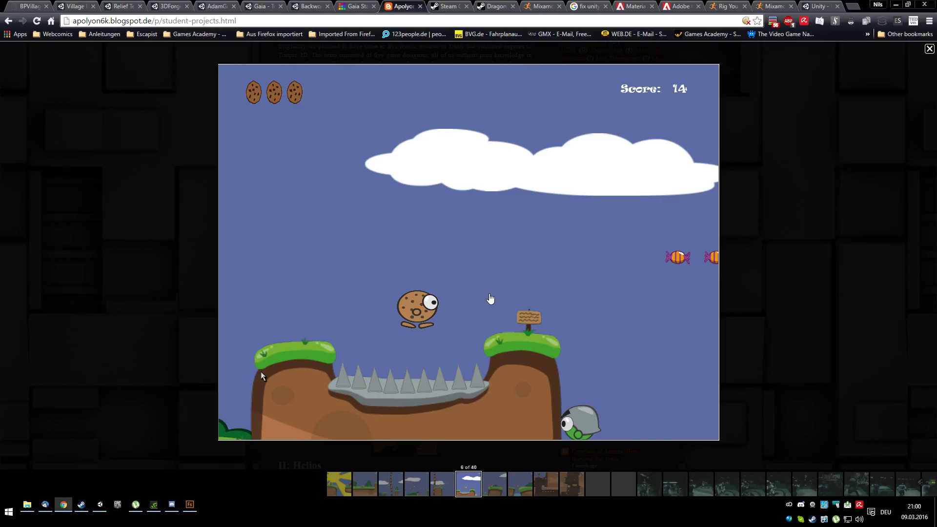
{"action": "left_click", "coordinate": [926, 52]}
{"action": "scroll", "coordinate": [717, 256], "scroll_direction": "up", "scroll_amount": 8}
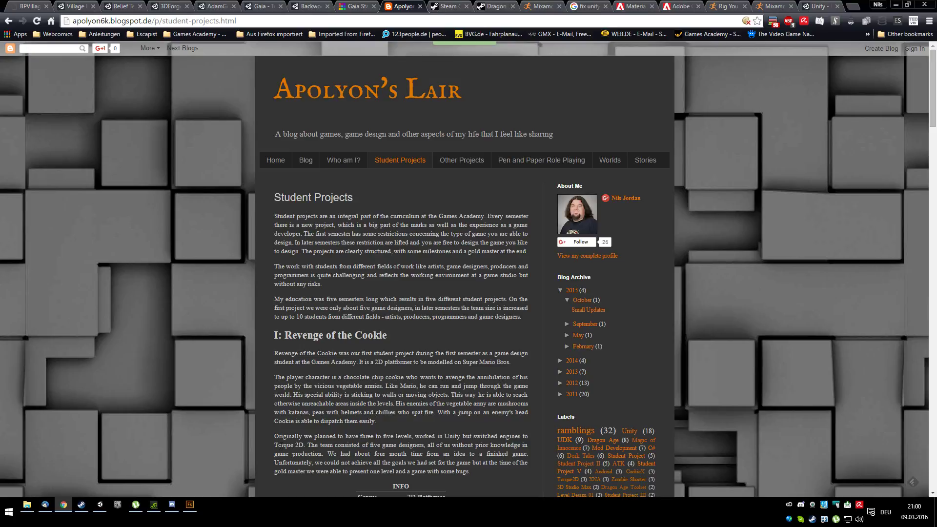
Step: Switch to Unity and move the broadleaf tree in front of the village buildings to about X -19.22, Z 53.36
{"action": "left_click", "coordinate": [99, 504]}
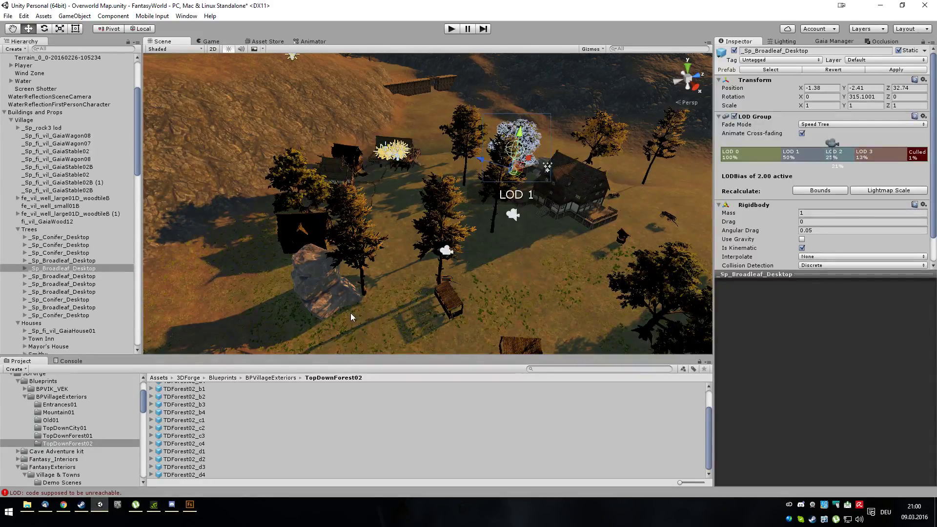
{"action": "scroll", "coordinate": [463, 236], "scroll_direction": "up", "scroll_amount": 3}
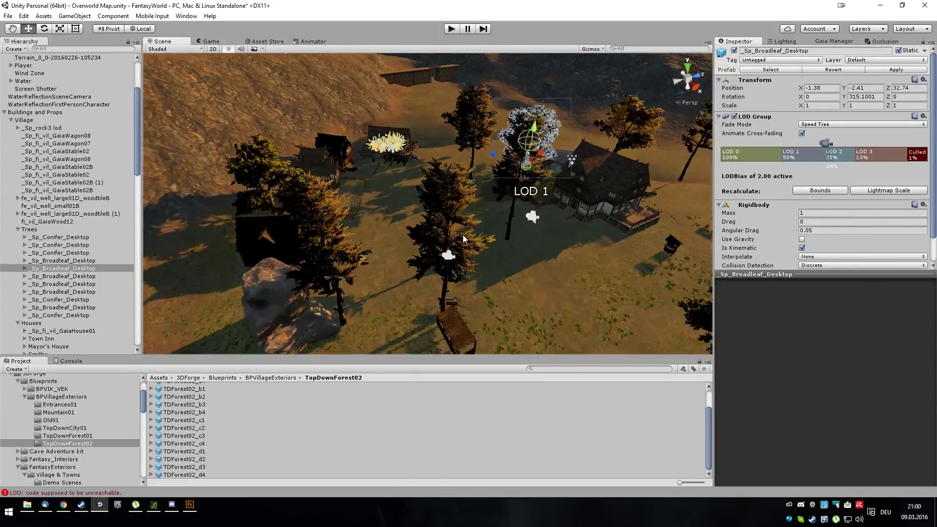
{"action": "left_click_drag", "start_coordinate": [568, 241], "coordinate": [122, 186], "text": "alt"}
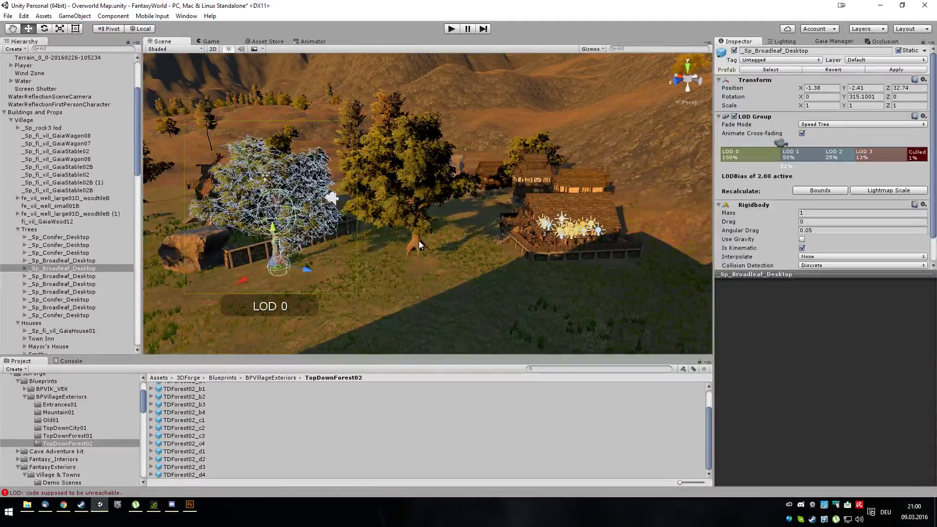
{"action": "left_click", "coordinate": [421, 243]}
{"action": "left_click_drag", "start_coordinate": [416, 214], "coordinate": [421, 230]}
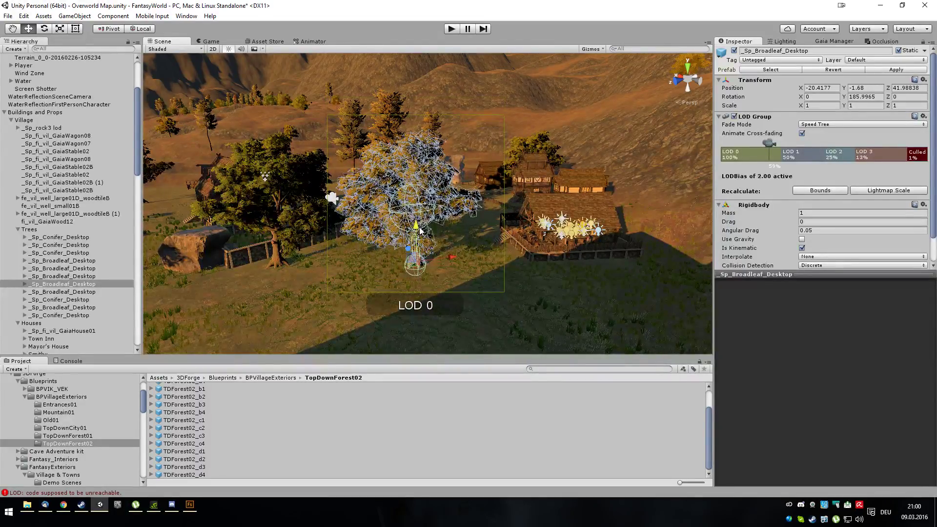
{"action": "left_click_drag", "start_coordinate": [461, 283], "coordinate": [771, 459], "text": "alt"}
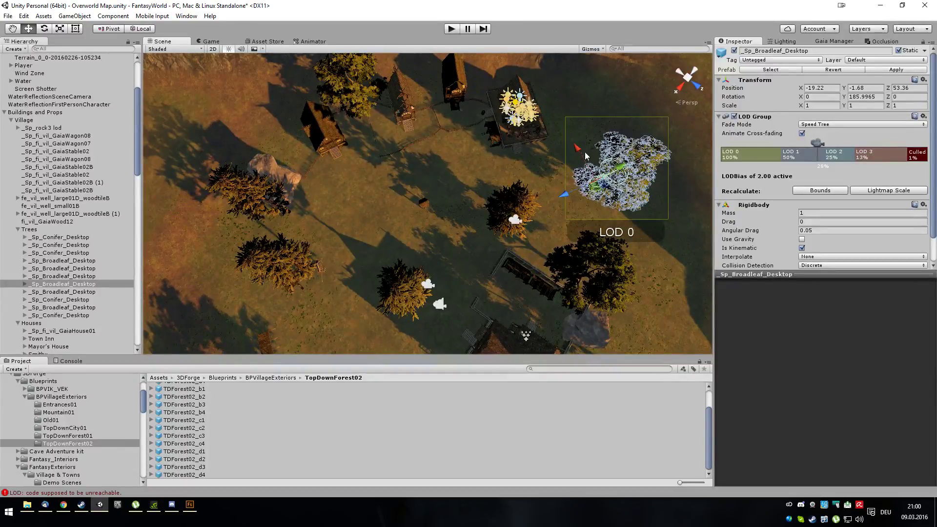
Step: Move the selected broadleaf tree beside the building with the light sources, at about X -44.65, Z 59.43
{"action": "left_click_drag", "start_coordinate": [578, 149], "coordinate": [560, 51]}
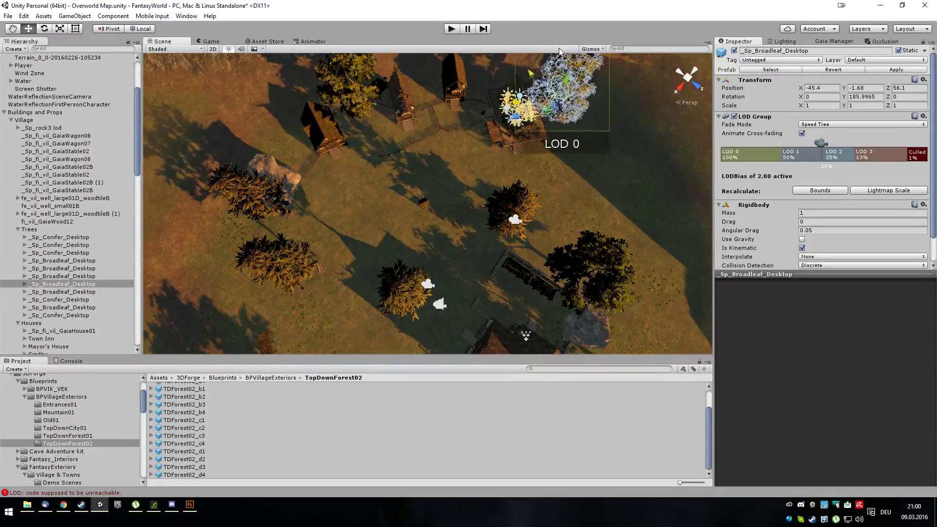
{"action": "left_click_drag", "start_coordinate": [593, 105], "coordinate": [478, 46], "text": "alt"}
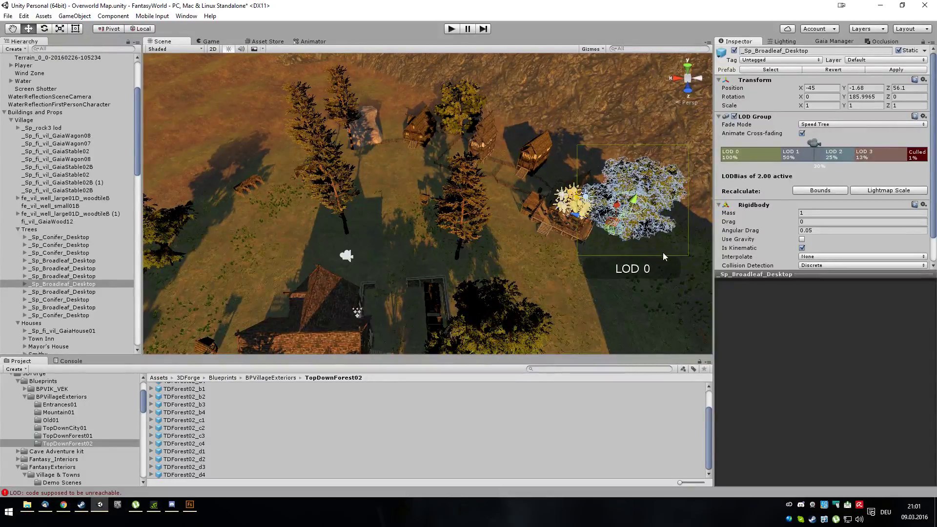
{"action": "left_click_drag", "start_coordinate": [672, 254], "coordinate": [743, 346], "text": "alt"}
{"action": "scroll", "coordinate": [571, 289], "scroll_direction": "up", "scroll_amount": 2}
{"action": "scroll", "coordinate": [561, 315], "scroll_direction": "down", "scroll_amount": 6}
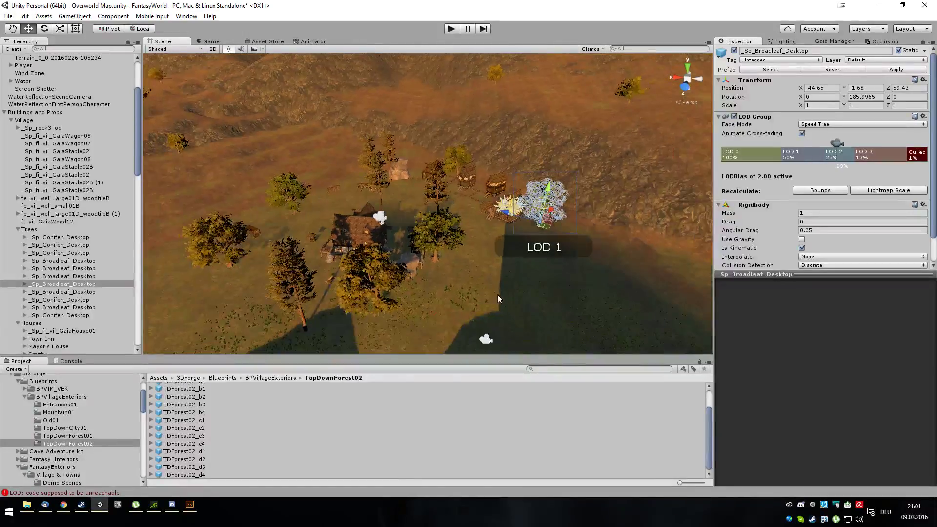
Step: Shift the selected broadleaf tree further toward the rocky slope, to about X -49.1, Z 59.9
{"action": "left_click_drag", "start_coordinate": [446, 306], "coordinate": [628, 317], "text": "alt"}
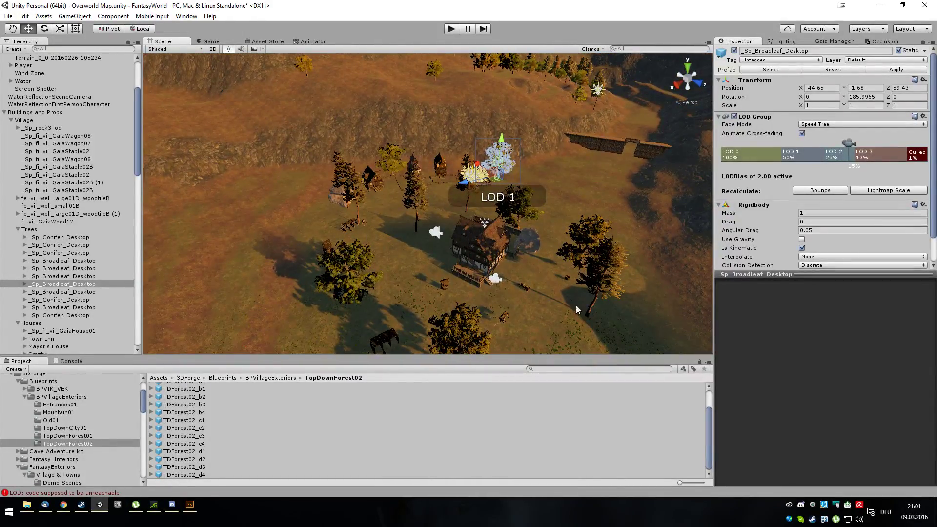
{"action": "left_click_drag", "start_coordinate": [611, 203], "coordinate": [431, 225], "text": "alt"}
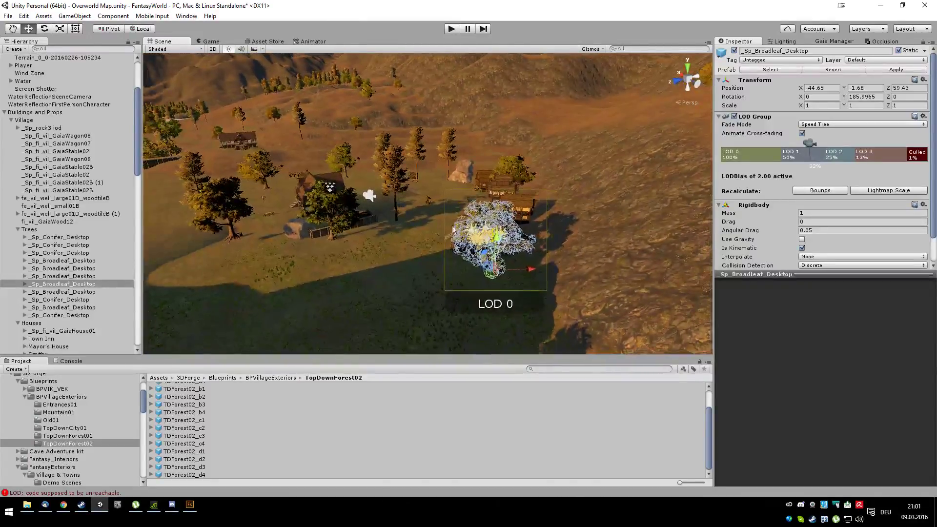
{"action": "left_click_drag", "start_coordinate": [535, 270], "coordinate": [549, 267]}
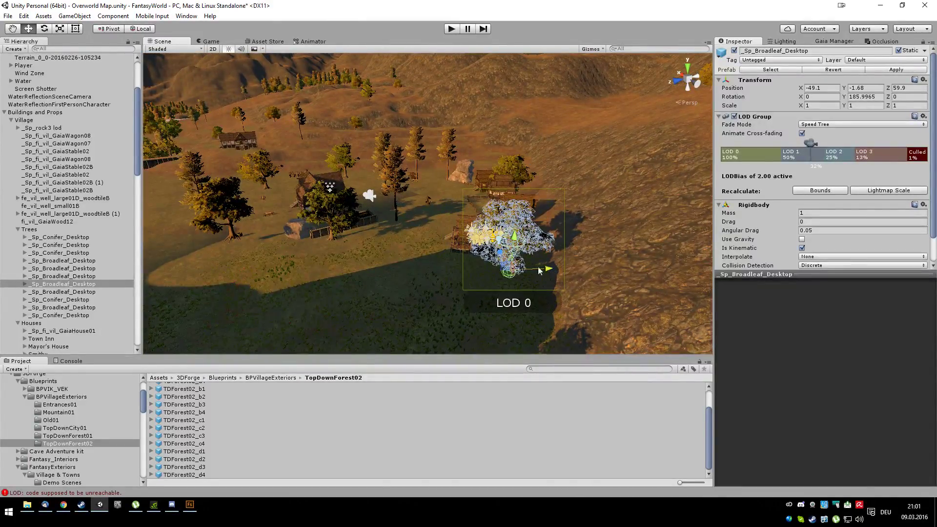
Step: Examine the village layout and the relocated tree's surroundings from several sides and distances
{"action": "left_click_drag", "start_coordinate": [415, 286], "coordinate": [482, 276], "text": "alt"}
{"action": "scroll", "coordinate": [567, 265], "scroll_direction": "up", "scroll_amount": 6}
{"action": "scroll", "coordinate": [483, 276], "scroll_direction": "down", "scroll_amount": 3}
{"action": "scroll", "coordinate": [483, 276], "scroll_direction": "down", "scroll_amount": 3}
{"action": "scroll", "coordinate": [453, 280], "scroll_direction": "up", "scroll_amount": 3}
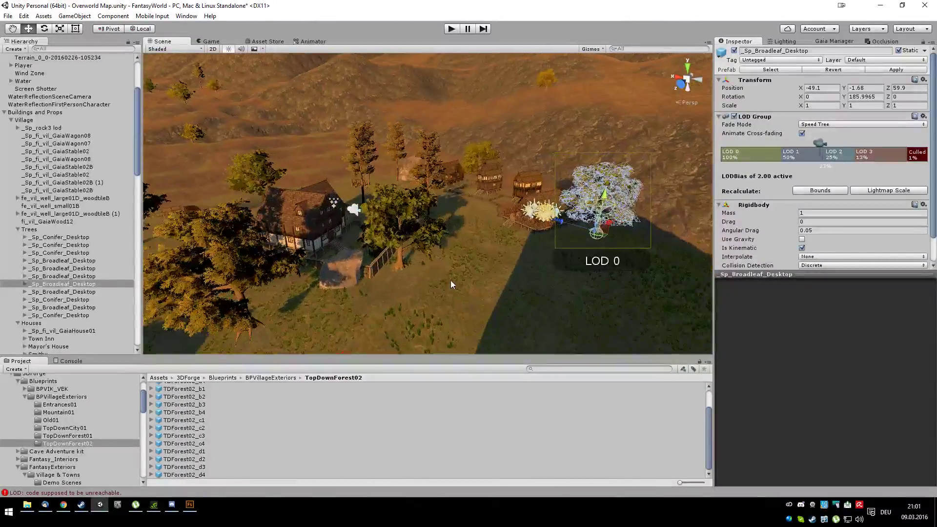
{"action": "scroll", "coordinate": [451, 281], "scroll_direction": "up", "scroll_amount": 10}
{"action": "left_click_drag", "start_coordinate": [473, 282], "coordinate": [650, 302], "text": "alt"}
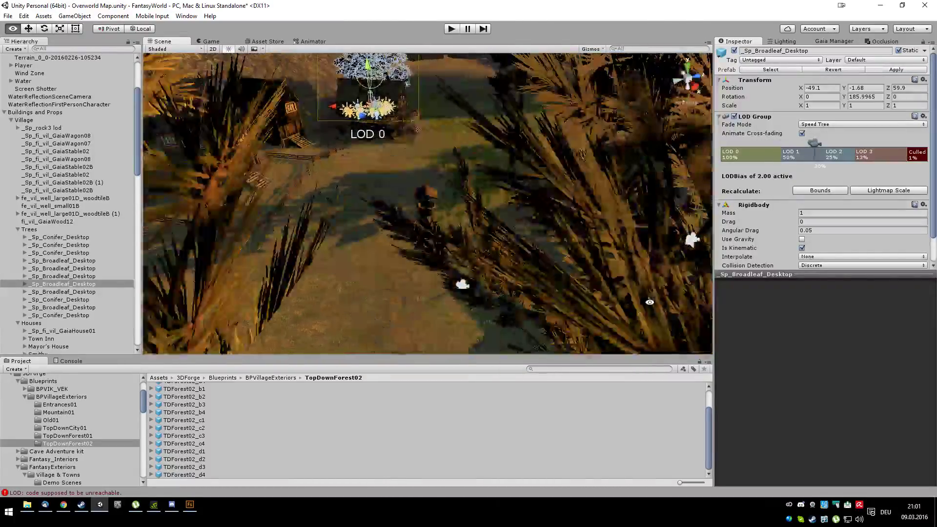
{"action": "scroll", "coordinate": [522, 256], "scroll_direction": "down", "scroll_amount": 10}
{"action": "left_click_drag", "start_coordinate": [522, 263], "coordinate": [571, 283], "text": "alt"}
{"action": "scroll", "coordinate": [639, 275], "scroll_direction": "down", "scroll_amount": 10}
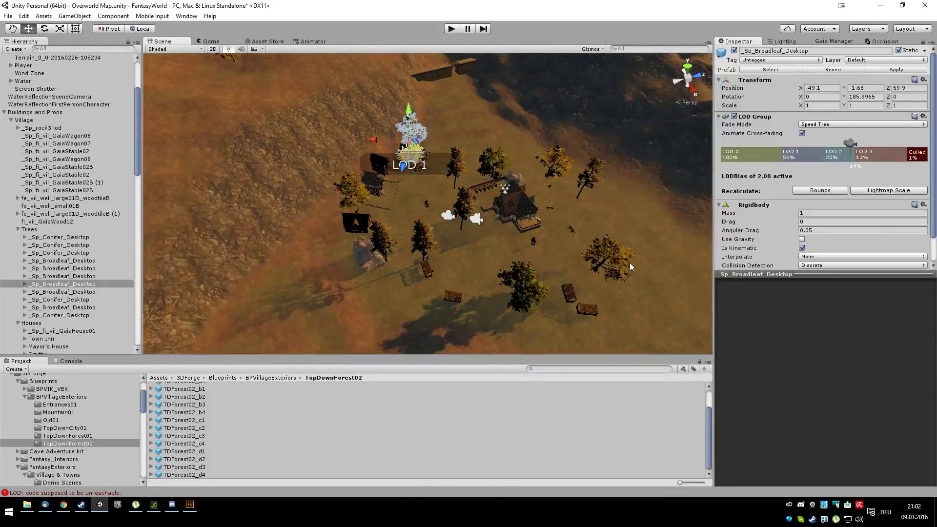
Step: Examine how the village sits in the overall terrain, and inspect the well and the surrounding houses up close
{"action": "scroll", "coordinate": [651, 268], "scroll_direction": "down", "scroll_amount": 8}
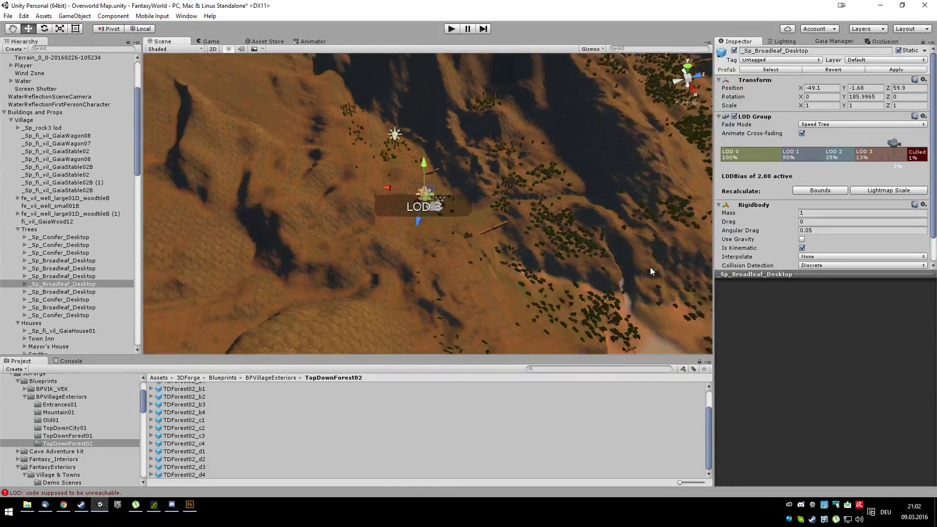
{"action": "scroll", "coordinate": [641, 226], "scroll_direction": "up", "scroll_amount": 10}
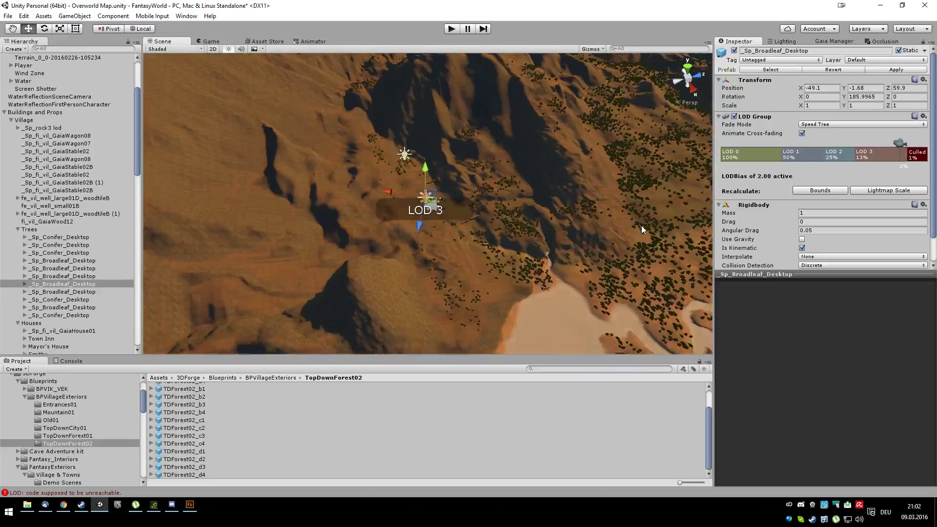
{"action": "scroll", "coordinate": [511, 239], "scroll_direction": "up", "scroll_amount": 10}
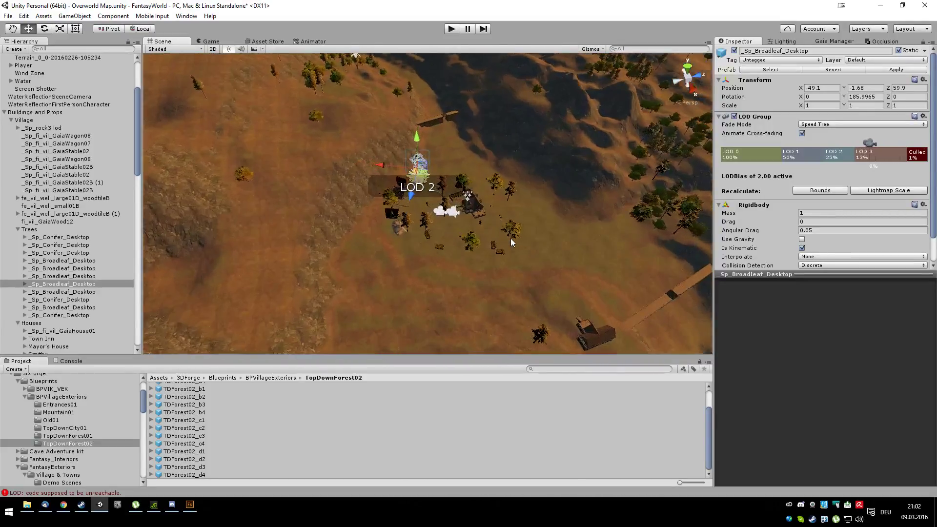
{"action": "scroll", "coordinate": [512, 242], "scroll_direction": "up", "scroll_amount": 10}
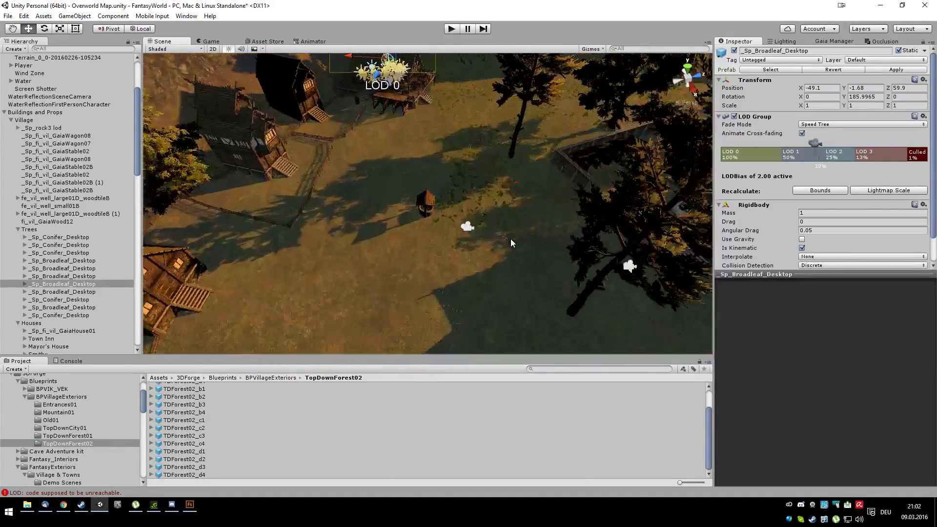
{"action": "left_click_drag", "start_coordinate": [510, 239], "coordinate": [584, 153], "text": "alt"}
{"action": "scroll", "coordinate": [583, 153], "scroll_direction": "down", "scroll_amount": 8}
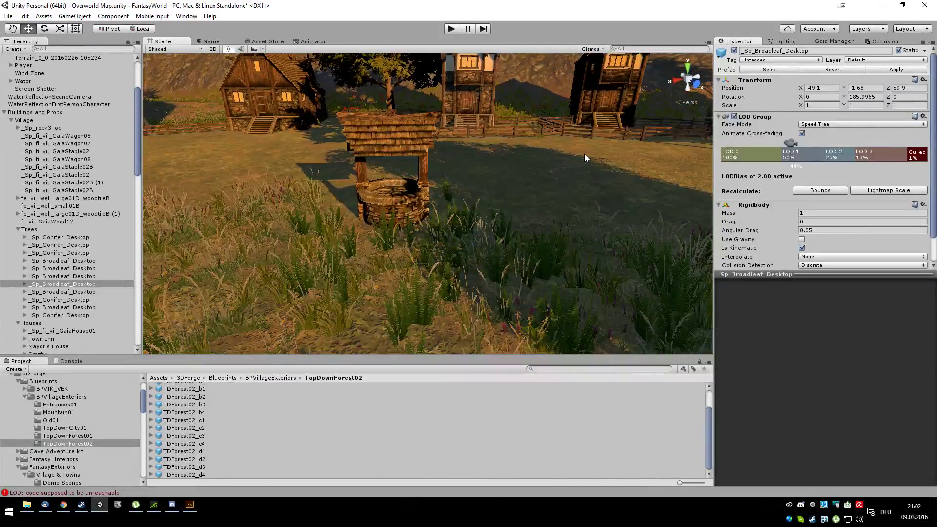
{"action": "scroll", "coordinate": [583, 154], "scroll_direction": "down", "scroll_amount": 3}
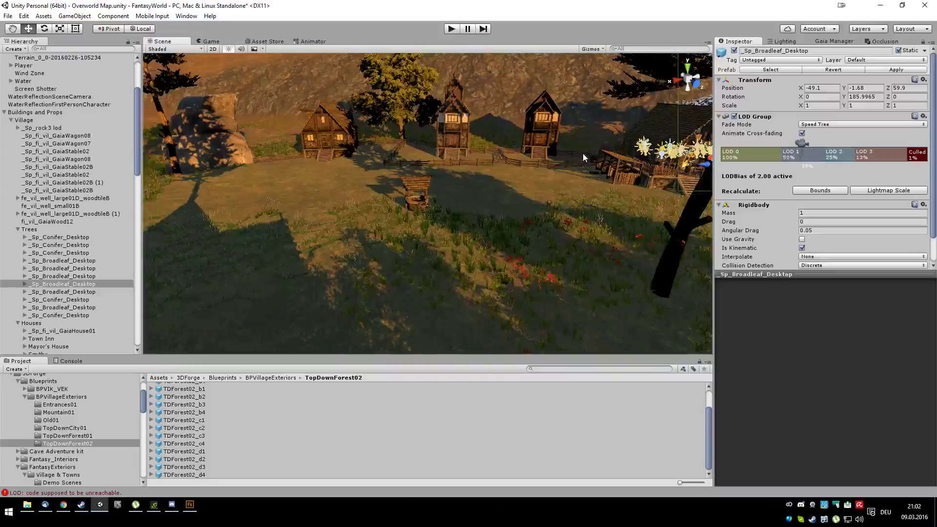
{"action": "left_click_drag", "start_coordinate": [552, 191], "coordinate": [623, 212], "text": "alt"}
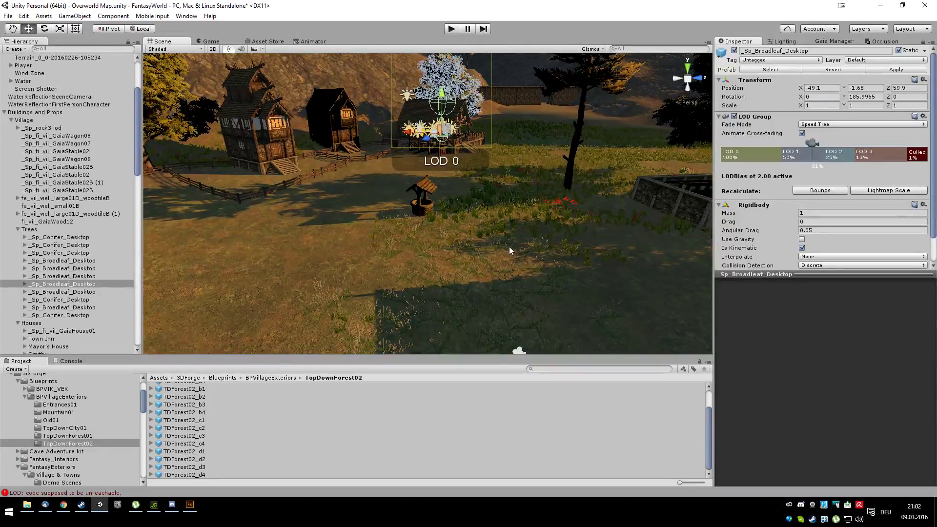
{"action": "scroll", "coordinate": [386, 257], "scroll_direction": "down", "scroll_amount": 8}
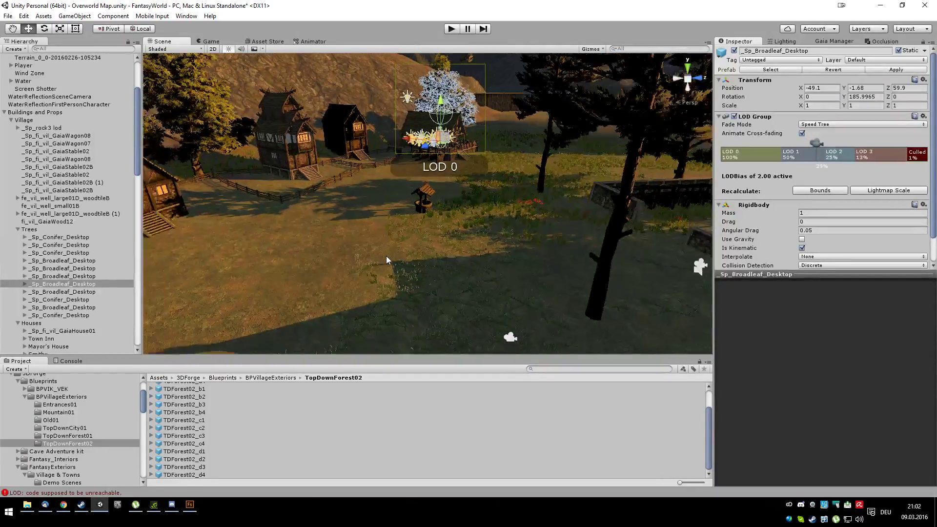
Step: Look over the village from above and preview the TDForest02 house prefabs in the TopDownForest02 folder, through TDForest02_d4
{"action": "scroll", "coordinate": [385, 256], "scroll_direction": "down", "scroll_amount": 5}
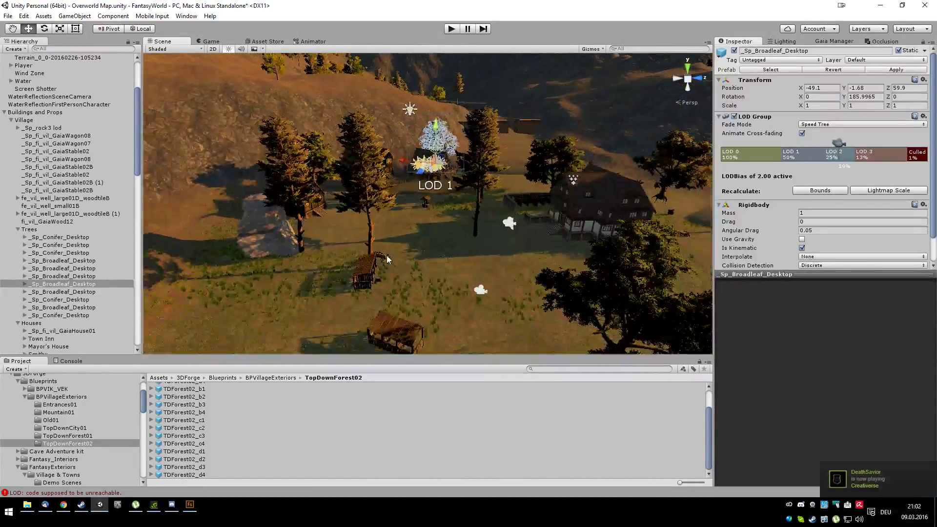
{"action": "left_click_drag", "start_coordinate": [397, 263], "coordinate": [530, 338], "text": "alt"}
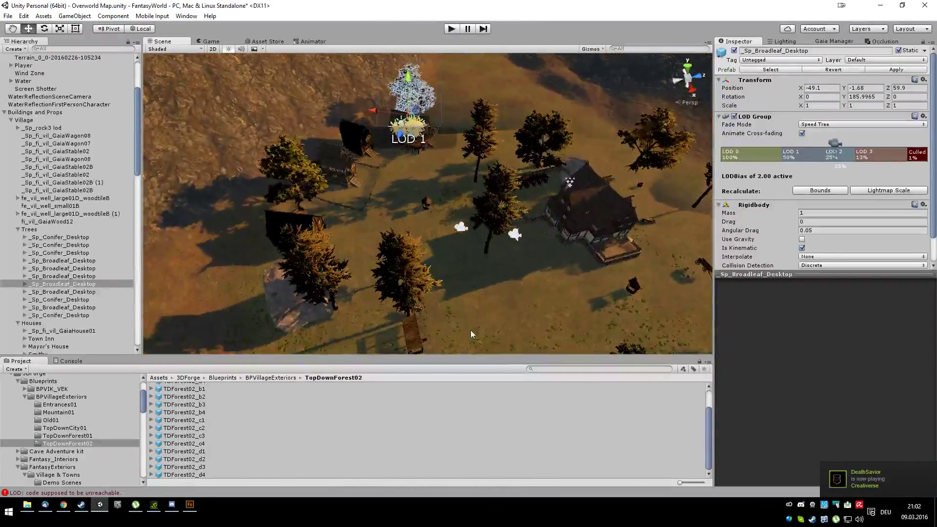
{"action": "left_click", "coordinate": [190, 421]}
{"action": "key", "text": "Down"}
{"action": "key", "text": "Down"}
{"action": "key", "text": "Down"}
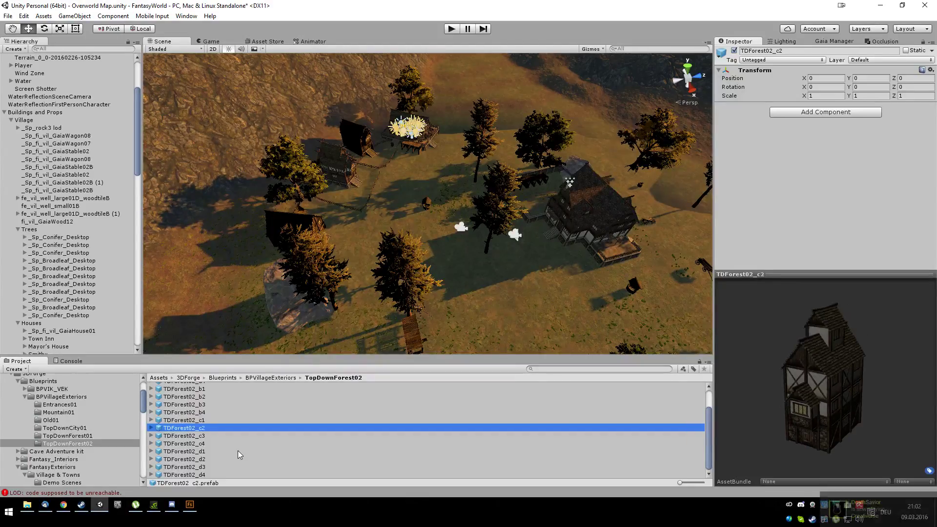
{"action": "key", "text": "Down"}
{"action": "key", "text": "Down"}
{"action": "key", "text": "Down"}
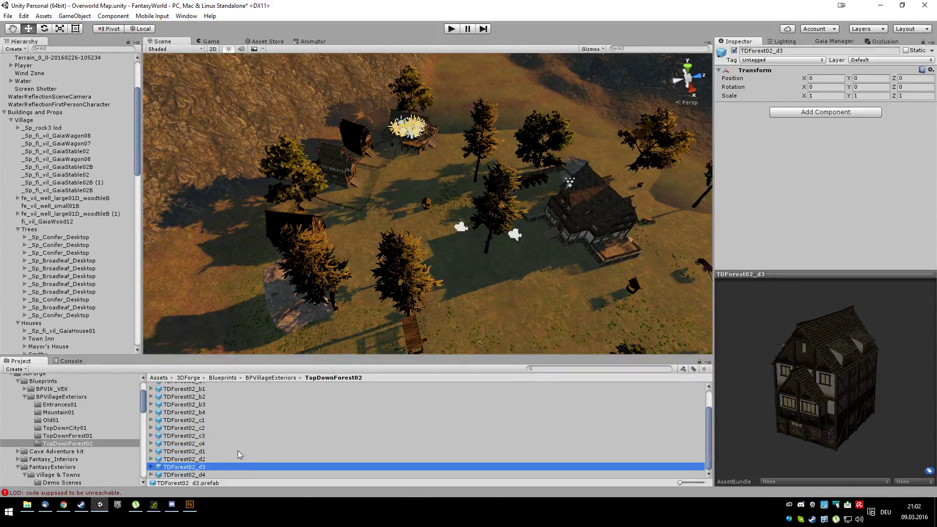
{"action": "key", "text": "Up"}
{"action": "key", "text": "Up"}
{"action": "key", "text": "Up"}
{"action": "key", "text": "Up"}
{"action": "key", "text": "Up"}
{"action": "key", "text": "Up"}
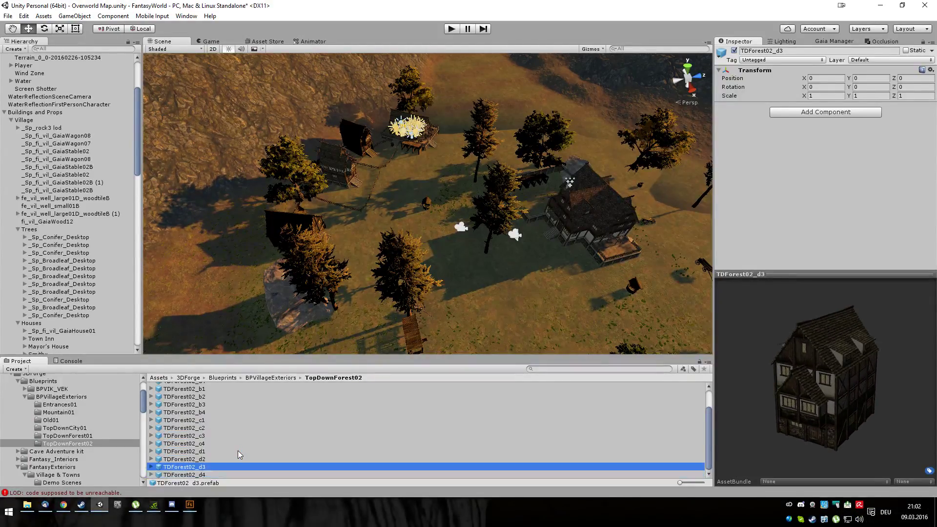
{"action": "key", "text": "Down"}
{"action": "key", "text": "Down"}
{"action": "key", "text": "Down"}
{"action": "key", "text": "Down"}
{"action": "key", "text": "Down"}
{"action": "key", "text": "Down"}
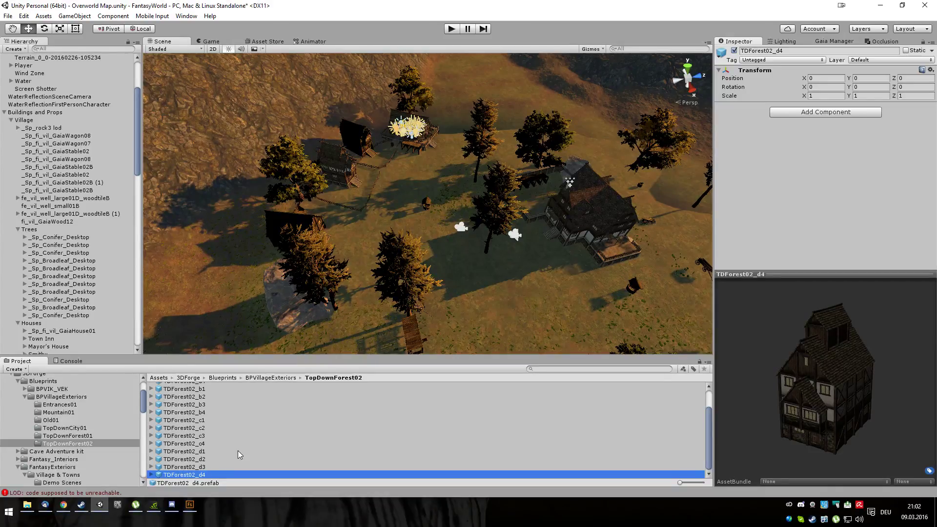
Step: Collapse the Blueprints folders and open the 5 wide folder under the Village & Towns prefabs' Base/Core
{"action": "left_click", "coordinate": [79, 450]}
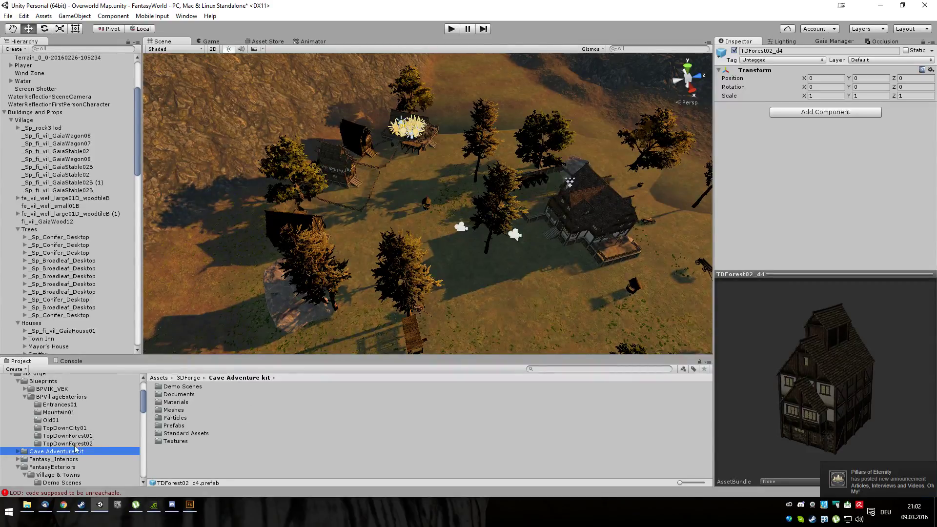
{"action": "left_click", "coordinate": [25, 397]}
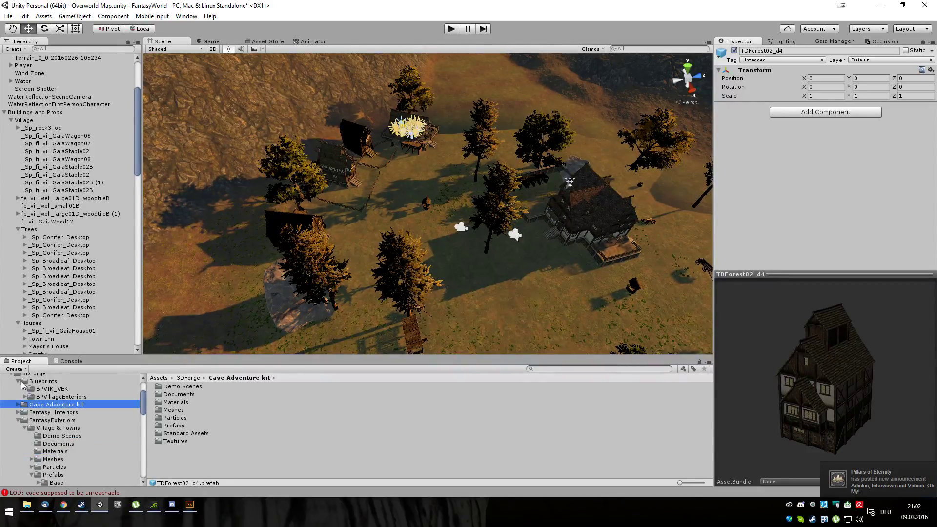
{"action": "left_click", "coordinate": [19, 382]}
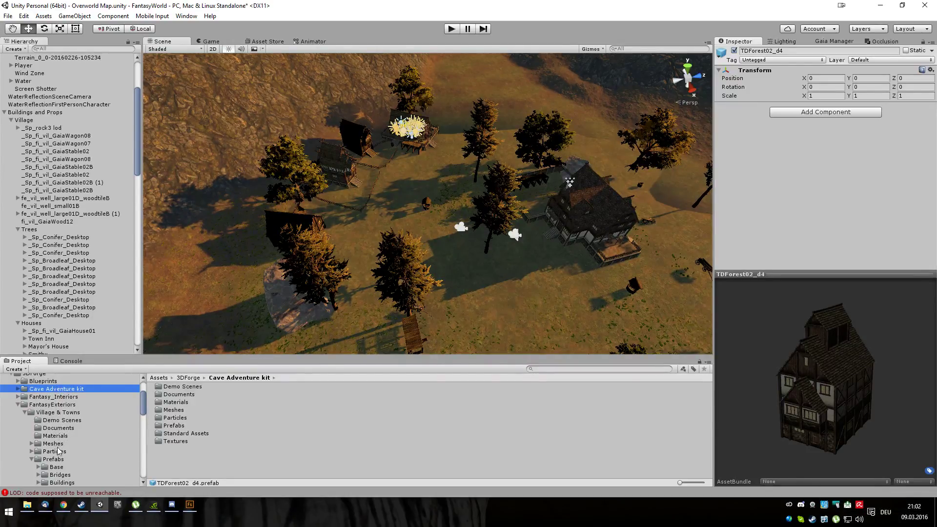
{"action": "left_click", "coordinate": [56, 468]}
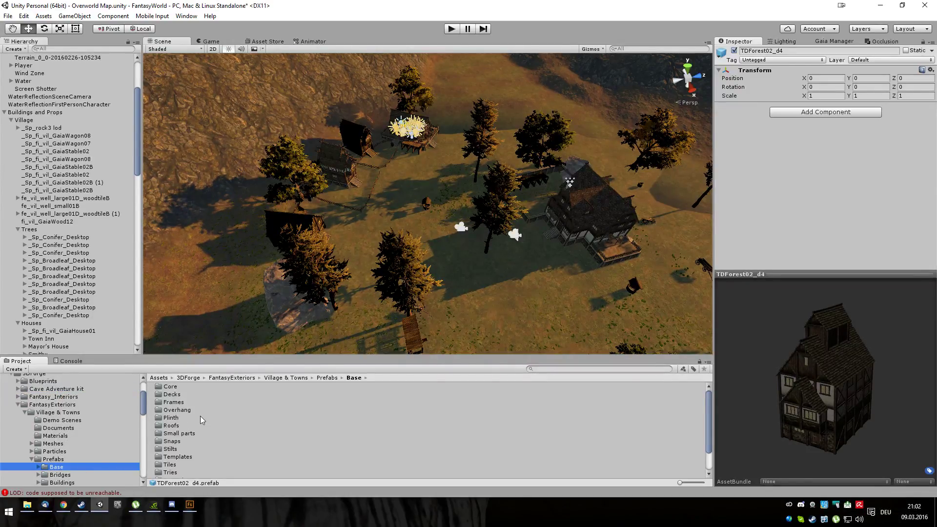
{"action": "double_click", "coordinate": [174, 386]}
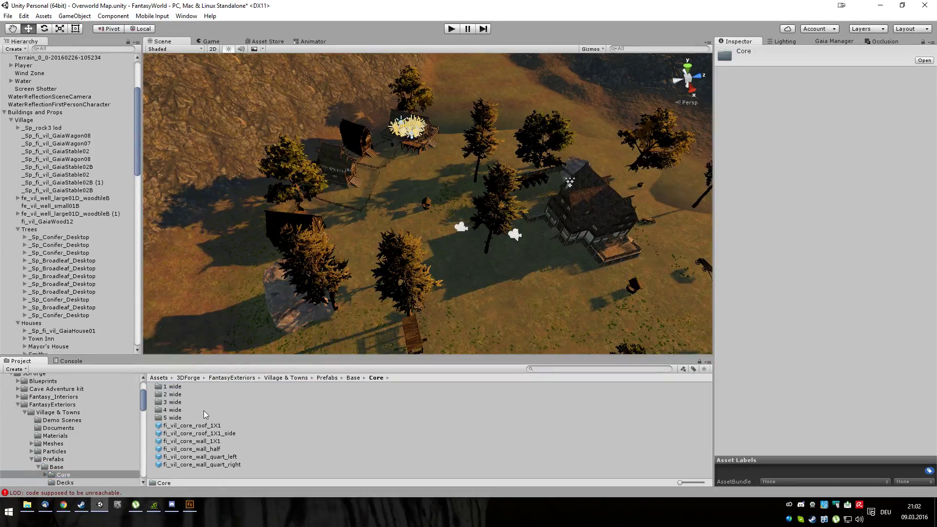
{"action": "left_click", "coordinate": [179, 418]}
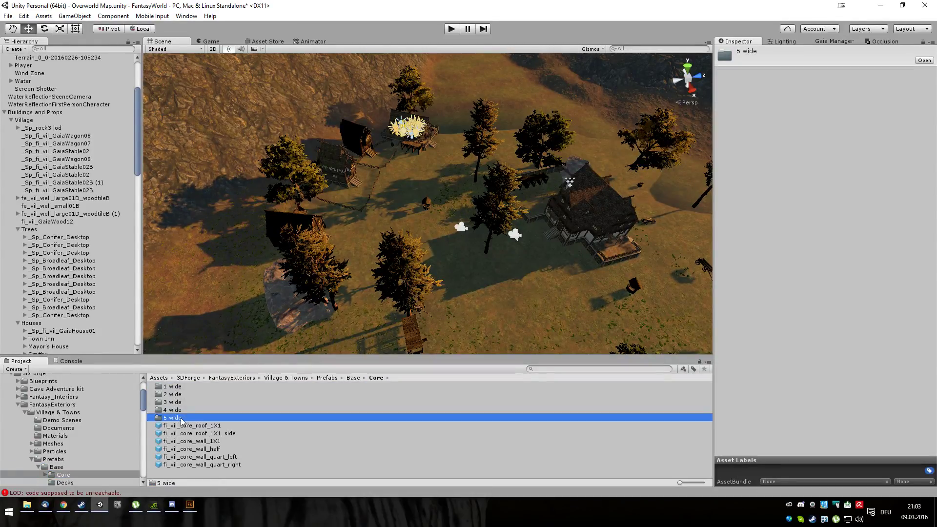
{"action": "double_click", "coordinate": [180, 418]}
Step: Preview the core roof and core wall prefabs in the 5 wide folder to compare their sizes
{"action": "left_click", "coordinate": [198, 420]}
{"action": "key", "text": "Up"}
{"action": "key", "text": "Up"}
{"action": "key", "text": "Up"}
{"action": "key", "text": "Up"}
{"action": "key", "text": "Down"}
{"action": "key", "text": "Down"}
{"action": "key", "text": "Down"}
{"action": "key", "text": "Down"}
{"action": "key", "text": "Down"}
{"action": "key", "text": "Down"}
{"action": "key", "text": "Down"}
{"action": "key", "text": "Down"}
{"action": "key", "text": "Down"}
{"action": "key", "text": "Down"}
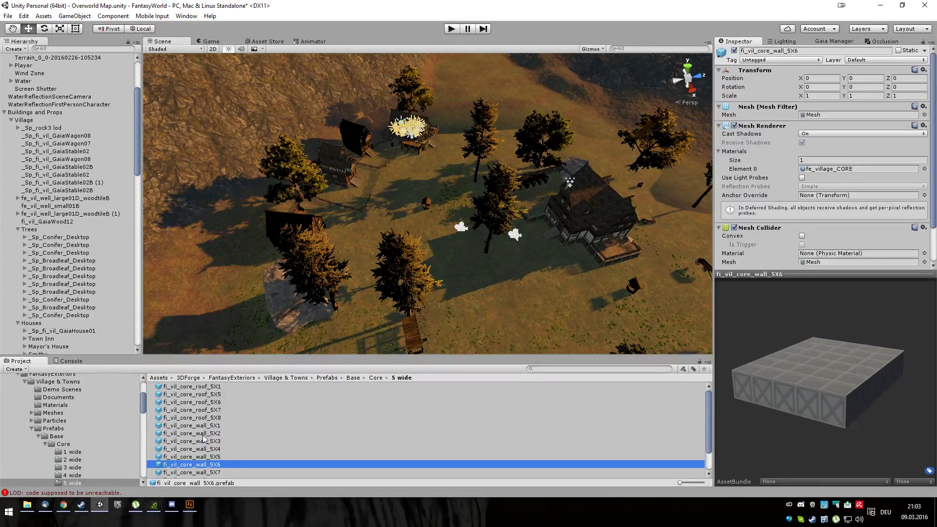
Step: Place the fi_vil_core_wall_5X8 prefab on the open ground in front of the village houses
{"action": "key", "text": "Down"}
{"action": "key", "text": "Down"}
{"action": "key", "text": "Down"}
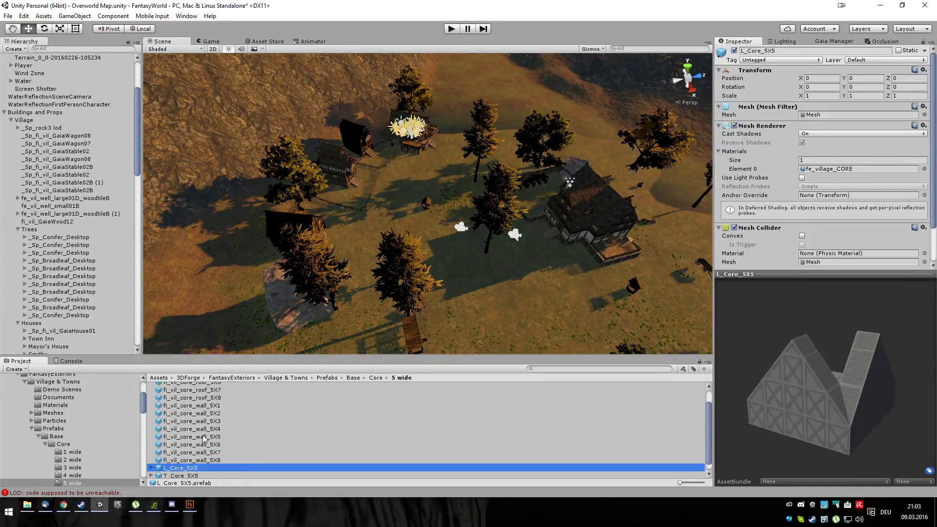
{"action": "key", "text": "Up"}
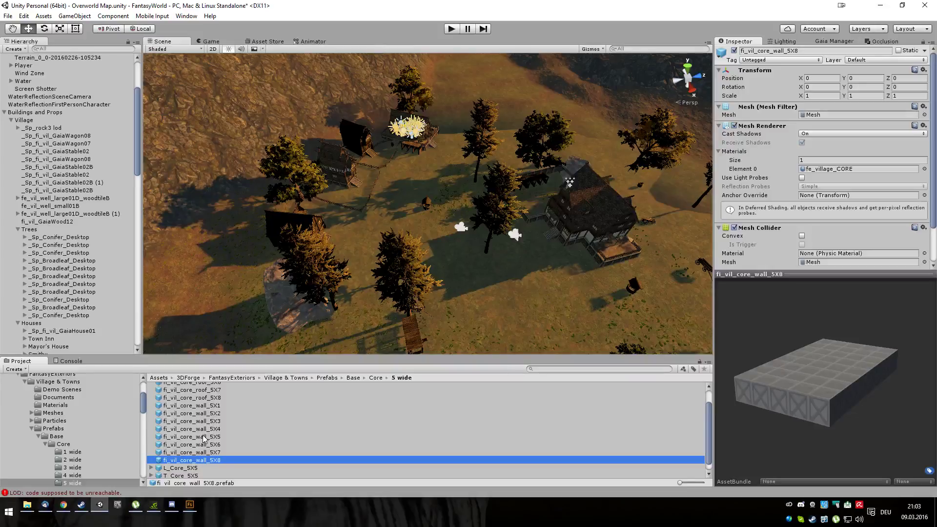
{"action": "left_click_drag", "start_coordinate": [219, 462], "coordinate": [410, 302]}
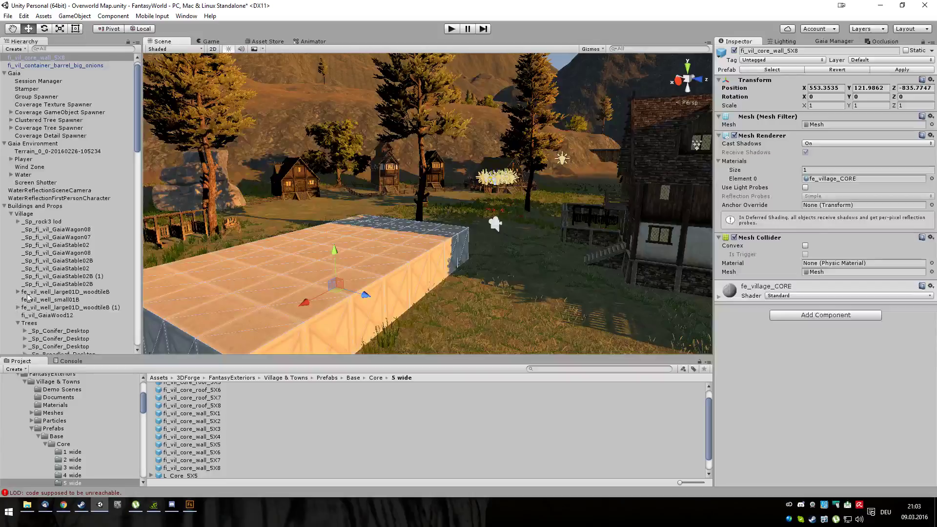
Step: Collapse the Fences group and move the fi_vil_core_wall_5X8 object into the Houses group
{"action": "scroll", "coordinate": [18, 266], "scroll_direction": "down", "scroll_amount": 6}
{"action": "scroll", "coordinate": [15, 260], "scroll_direction": "up", "scroll_amount": 5}
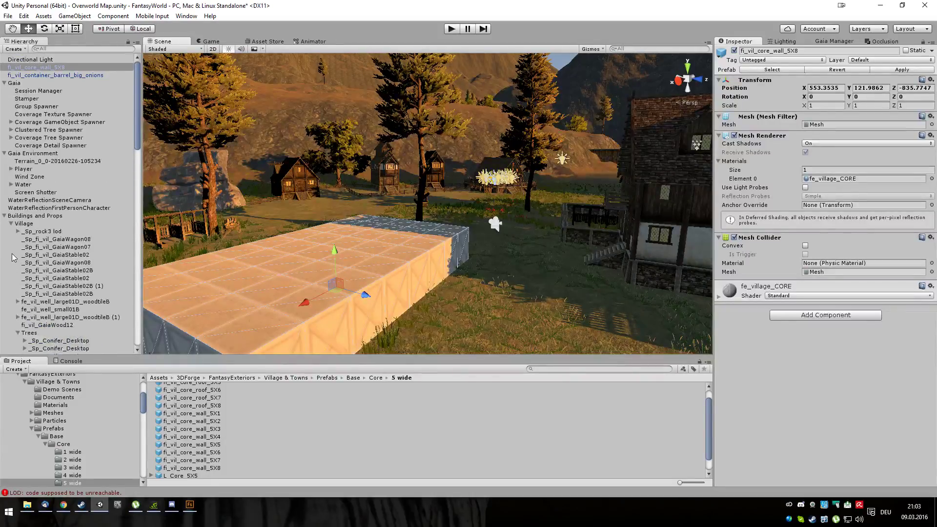
{"action": "scroll", "coordinate": [13, 261], "scroll_direction": "down", "scroll_amount": 9}
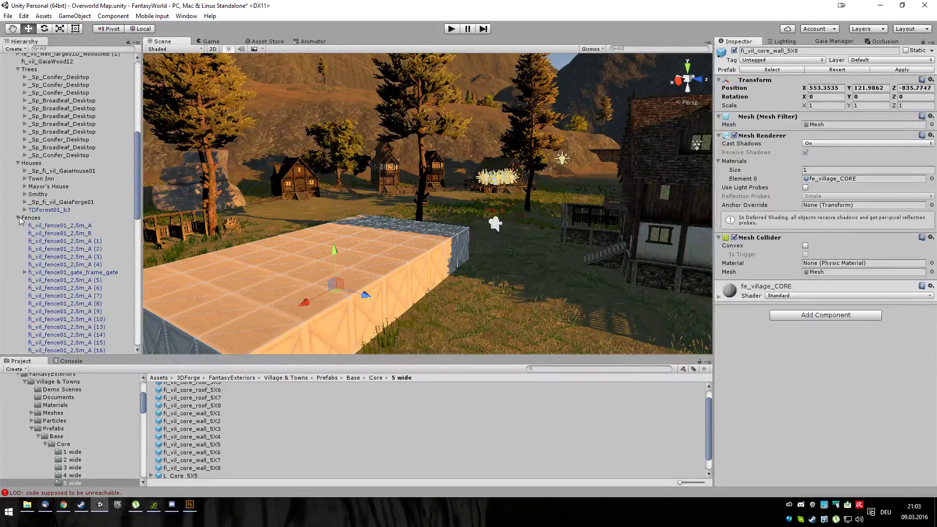
{"action": "scroll", "coordinate": [71, 227], "scroll_direction": "up", "scroll_amount": 11}
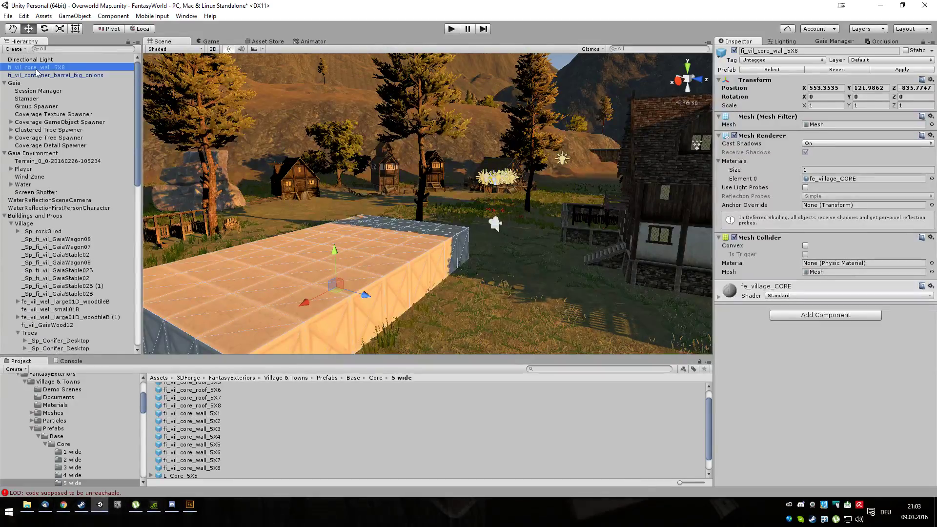
{"action": "left_click_drag", "start_coordinate": [37, 71], "coordinate": [36, 218]}
Step: Create an empty object inside Houses and make fi_vil_core_wall_5X8 its child
{"action": "left_click", "coordinate": [32, 209]}
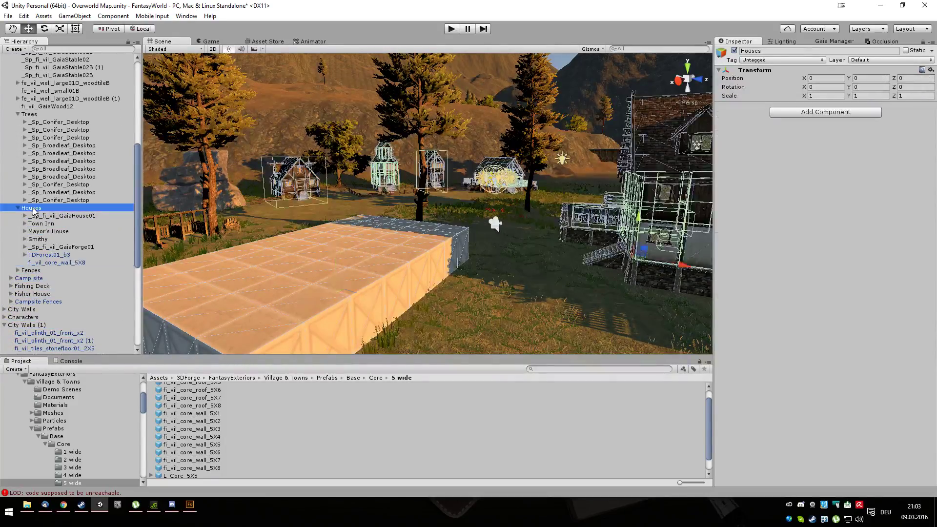
{"action": "right_click", "coordinate": [33, 209]}
{"action": "left_click", "coordinate": [78, 289]}
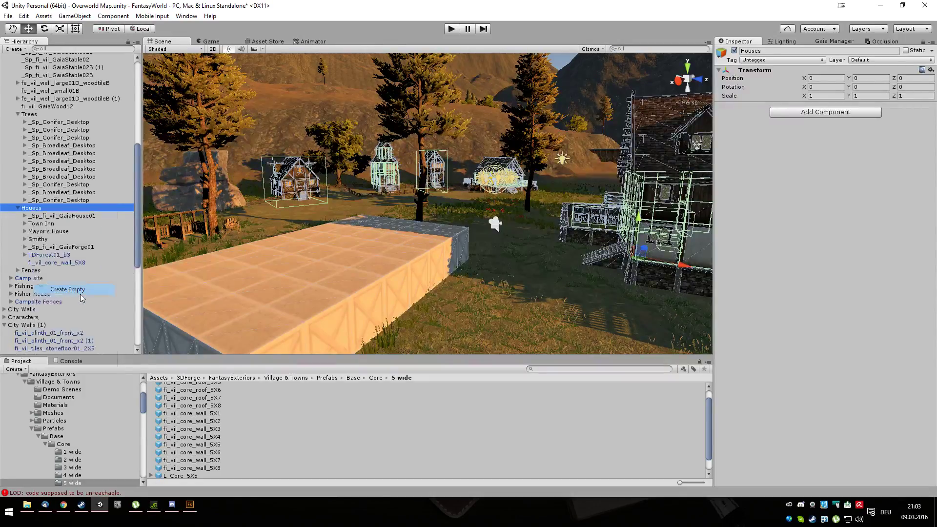
{"action": "left_click_drag", "start_coordinate": [58, 263], "coordinate": [60, 271]}
Step: Rename the new empty parent object as Warehouse
{"action": "left_click", "coordinate": [57, 263]}
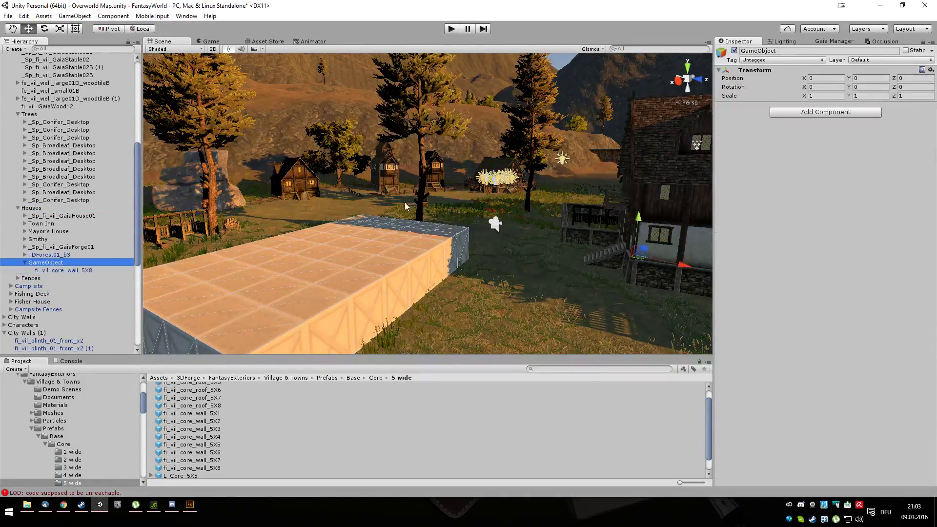
{"action": "left_click", "coordinate": [794, 51]}
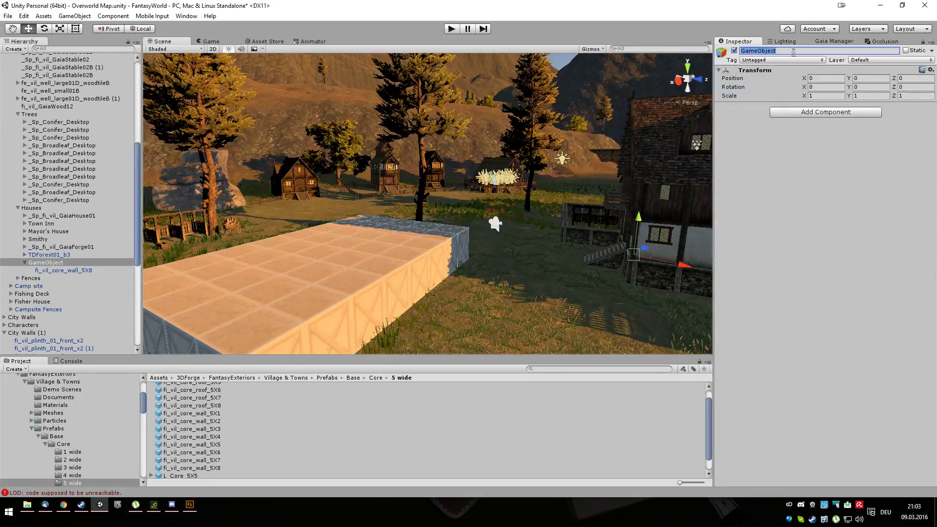
{"action": "type", "text": "Warehouse"}
{"action": "key", "text": "Return"}
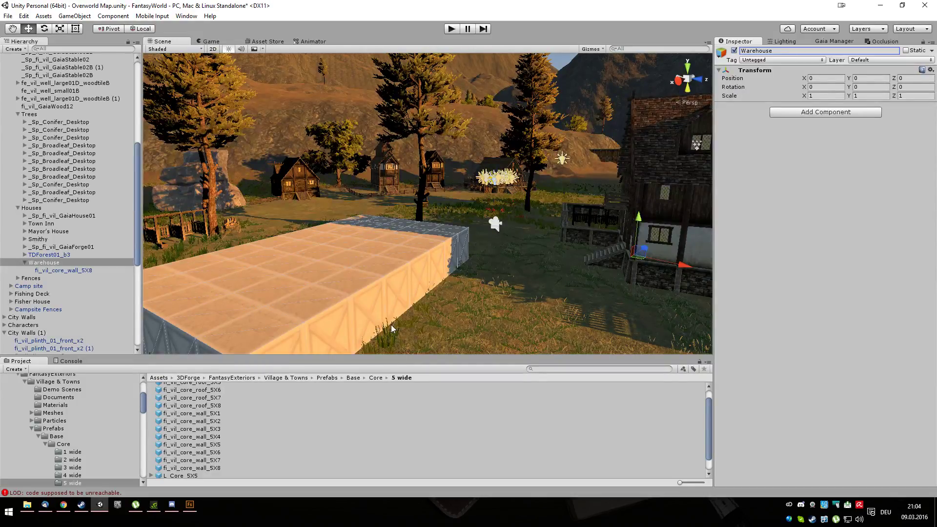
Step: Copy the Transform component of fi_vil_core_wall_5X8 and paste its values onto the Warehouse object
{"action": "scroll", "coordinate": [412, 319], "scroll_direction": "down", "scroll_amount": 3}
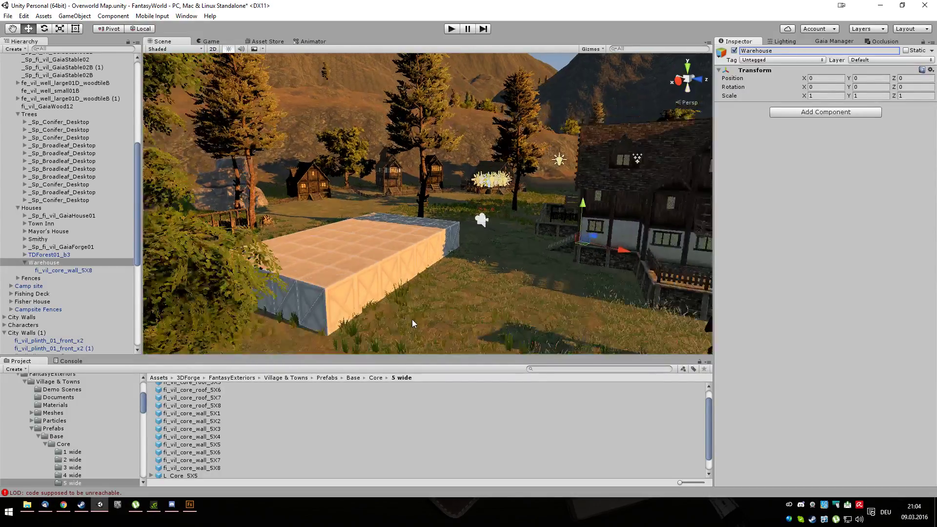
{"action": "left_click_drag", "start_coordinate": [412, 319], "coordinate": [484, 322], "text": "alt"}
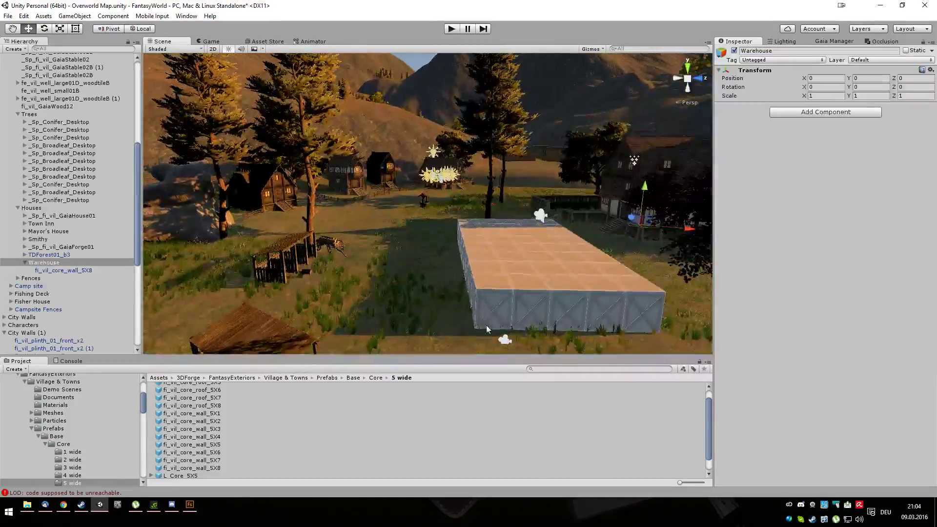
{"action": "left_click", "coordinate": [74, 272]}
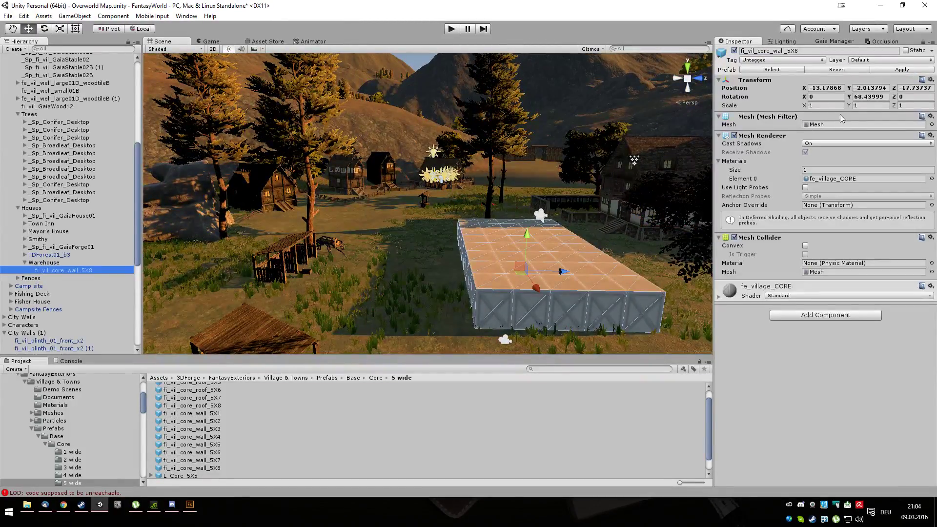
{"action": "right_click", "coordinate": [881, 84]}
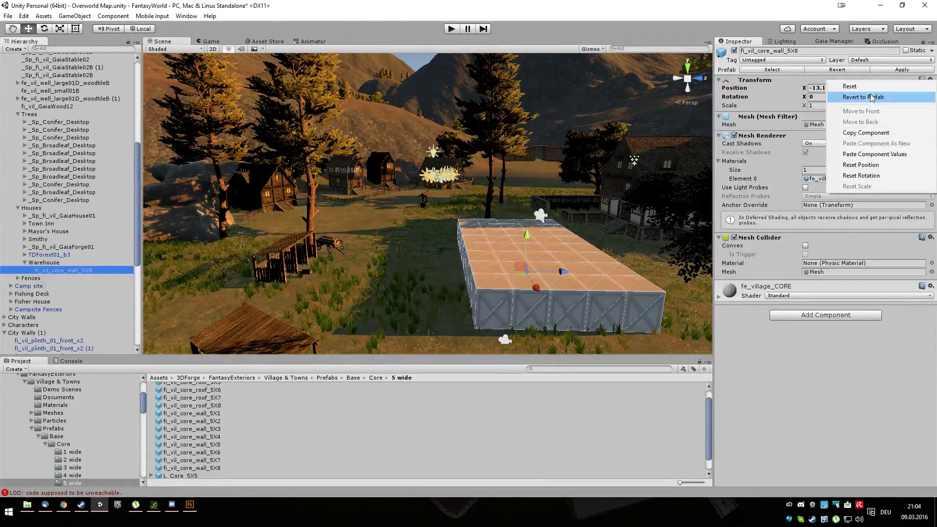
{"action": "left_click", "coordinate": [864, 134]}
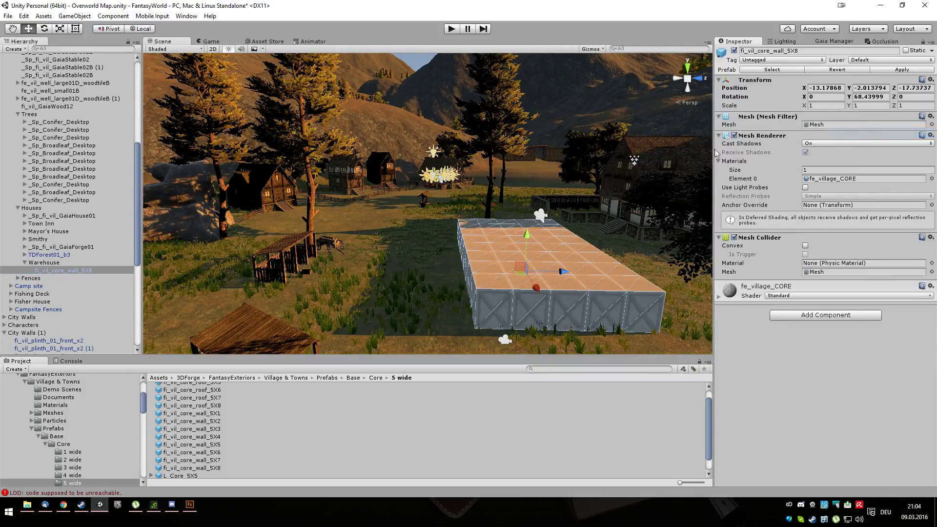
{"action": "left_click", "coordinate": [44, 263]}
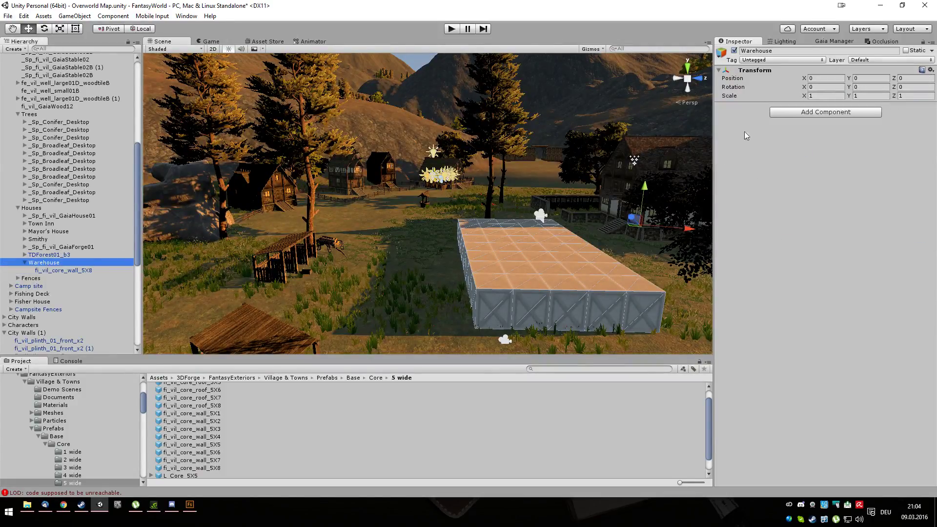
{"action": "right_click", "coordinate": [832, 74]}
{"action": "left_click", "coordinate": [866, 135]}
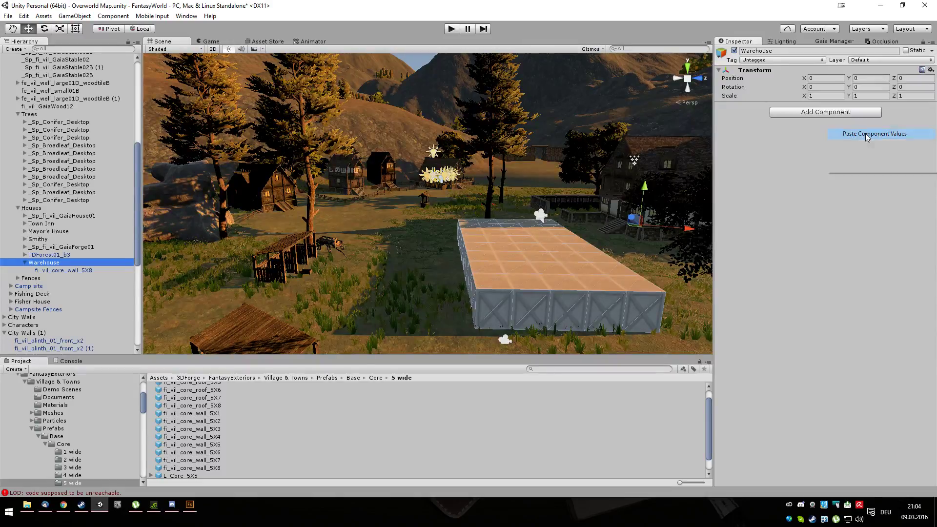
Step: Reset the Transform of fi_vil_core_wall_5X8 to zero position and rotation, and select the Warehouse parent
{"action": "left_click", "coordinate": [57, 271]}
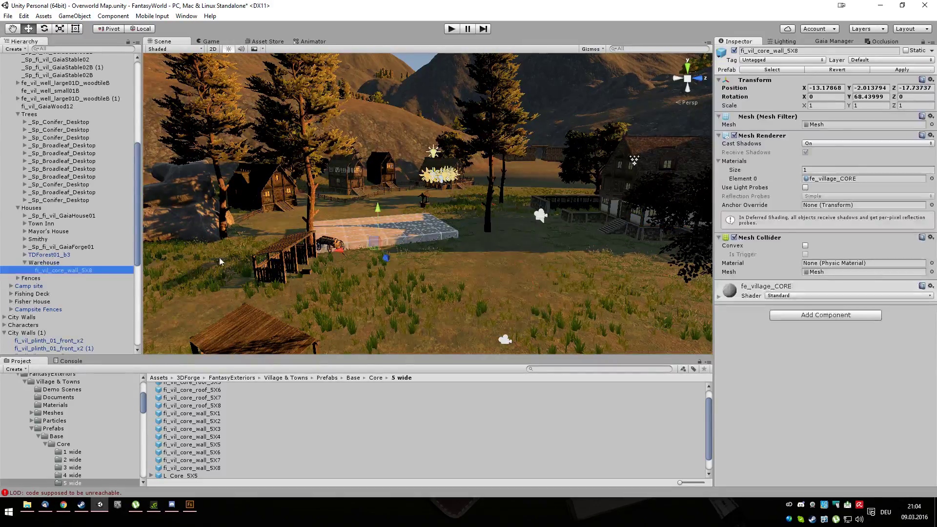
{"action": "left_click", "coordinate": [931, 80]}
{"action": "left_click", "coordinate": [869, 92]}
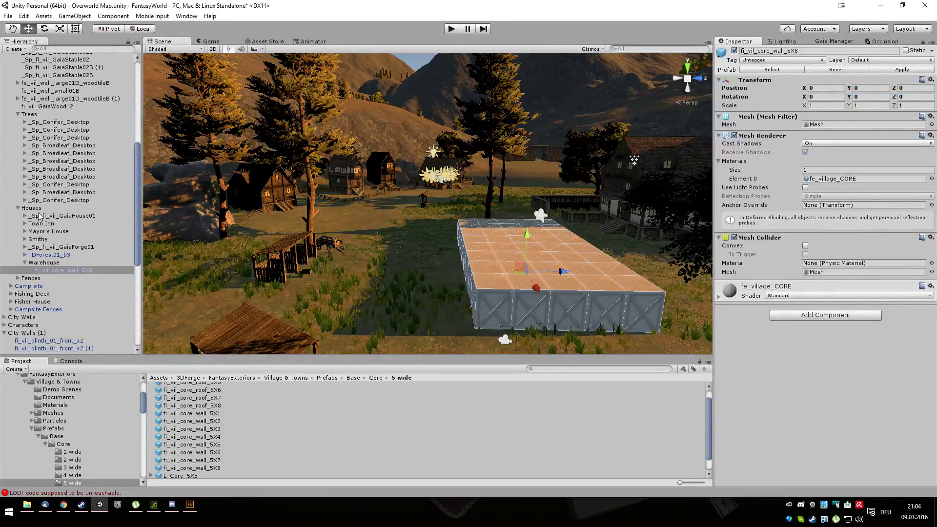
{"action": "left_click", "coordinate": [46, 264]}
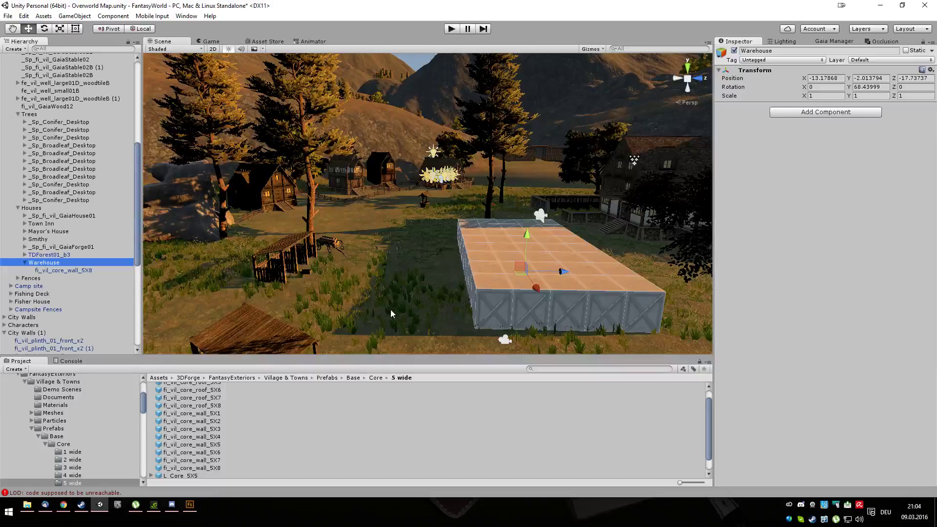
{"action": "left_click_drag", "start_coordinate": [415, 300], "coordinate": [524, 311], "text": "alt"}
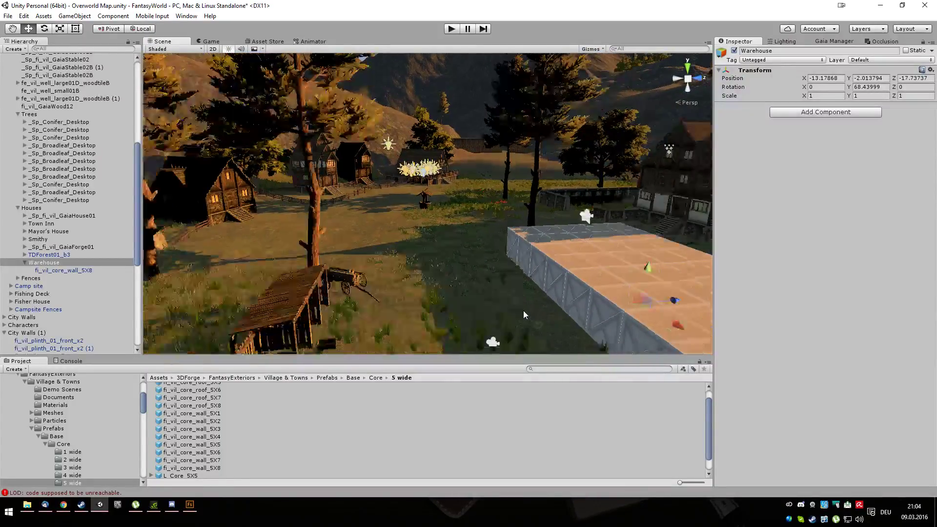
Step: Move the Warehouse to X 18.5, Z -43.3 and set its Y rotation to 178
{"action": "scroll", "coordinate": [523, 315], "scroll_direction": "down", "scroll_amount": 5}
{"action": "left_click_drag", "start_coordinate": [467, 285], "coordinate": [234, 285], "text": "alt"}
{"action": "scroll", "coordinate": [312, 303], "scroll_direction": "down", "scroll_amount": 5}
{"action": "left_click_drag", "start_coordinate": [316, 308], "coordinate": [505, 369], "text": "alt"}
{"action": "scroll", "coordinate": [486, 296], "scroll_direction": "up", "scroll_amount": 5}
{"action": "scroll", "coordinate": [474, 306], "scroll_direction": "down", "scroll_amount": 5}
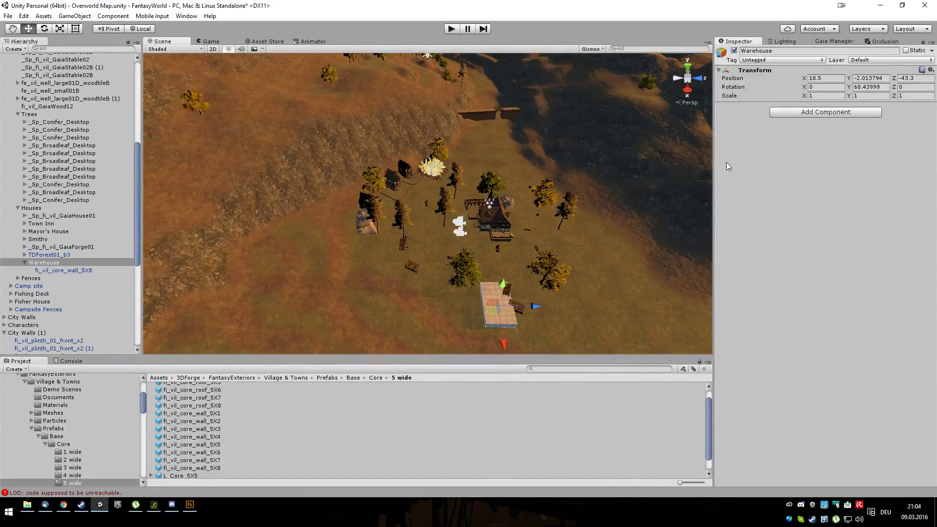
{"action": "left_click", "coordinate": [850, 87]}
{"action": "type", "text": "178"}
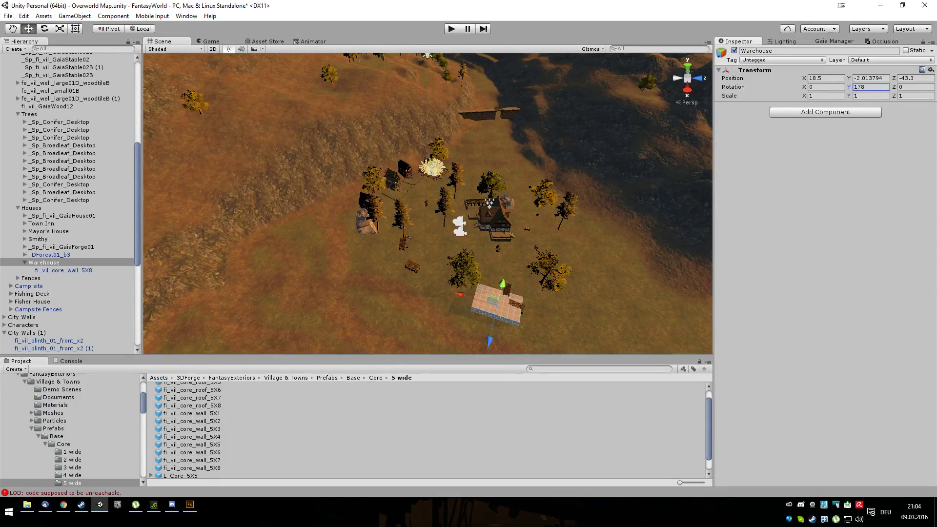
Step: Reposition the Warehouse beside the village at X 65.8, Z 25.8 with a Y rotation of 236.6, and focus on it
{"action": "left_click_drag", "start_coordinate": [420, 350], "coordinate": [399, 248], "text": "alt"}
{"action": "left_click_drag", "start_coordinate": [358, 278], "coordinate": [342, 258]}
{"action": "left_click_drag", "start_coordinate": [847, 89], "coordinate": [896, 104]}
{"action": "left_click_drag", "start_coordinate": [37, 133], "coordinate": [42, 136]}
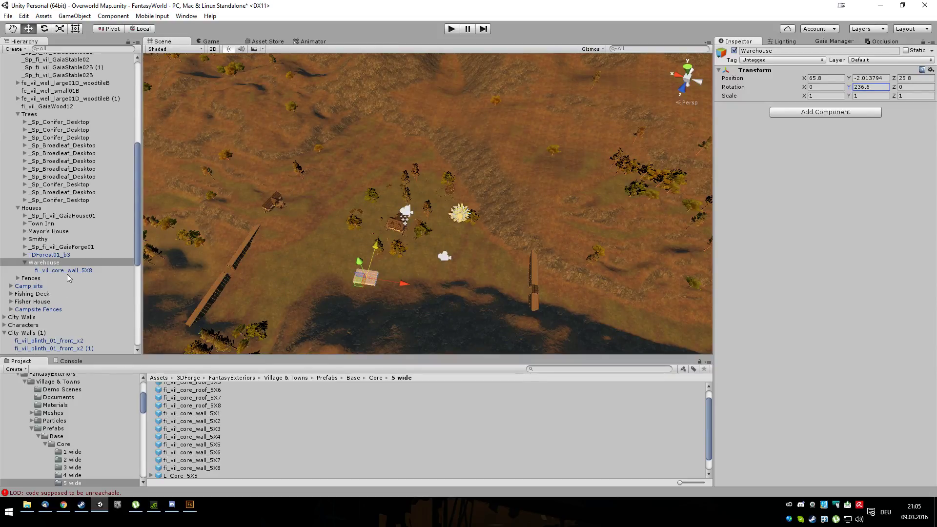
{"action": "double_click", "coordinate": [43, 264]}
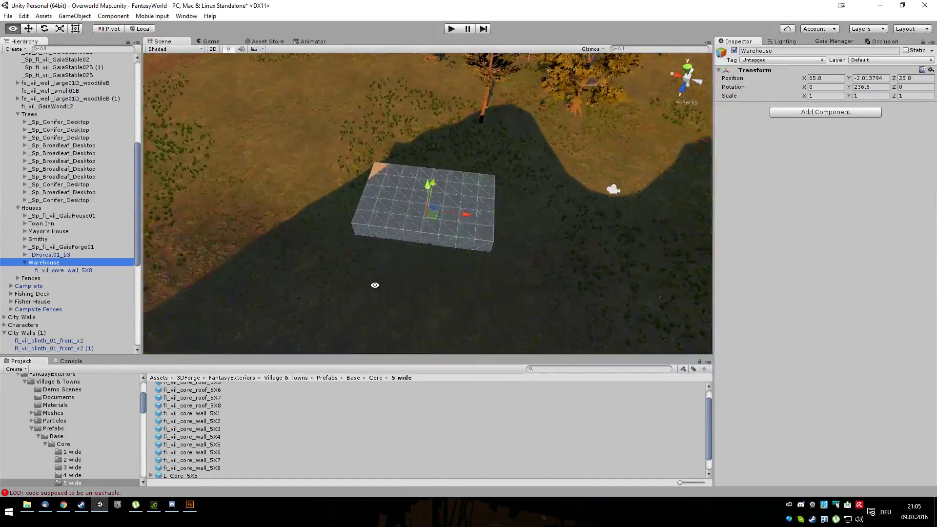
{"action": "left_click_drag", "start_coordinate": [567, 250], "coordinate": [439, 235], "text": "alt"}
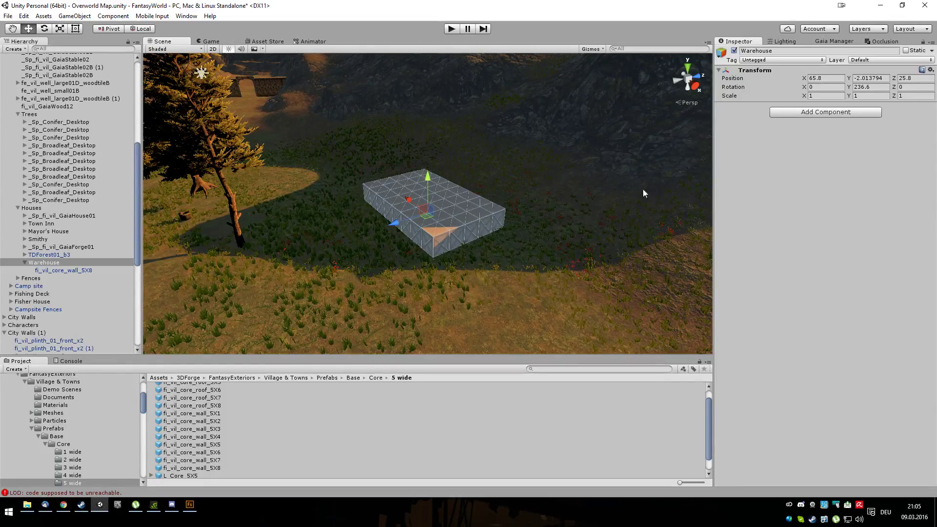
Step: Select the Stamper object in the Gaia group
{"action": "scroll", "coordinate": [558, 197], "scroll_direction": "down", "scroll_amount": 10}
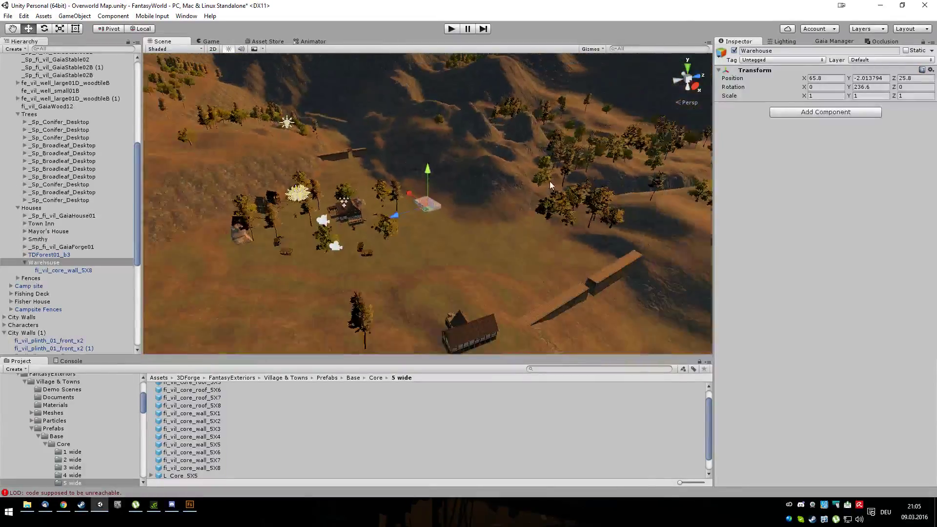
{"action": "scroll", "coordinate": [550, 180], "scroll_direction": "down", "scroll_amount": 10}
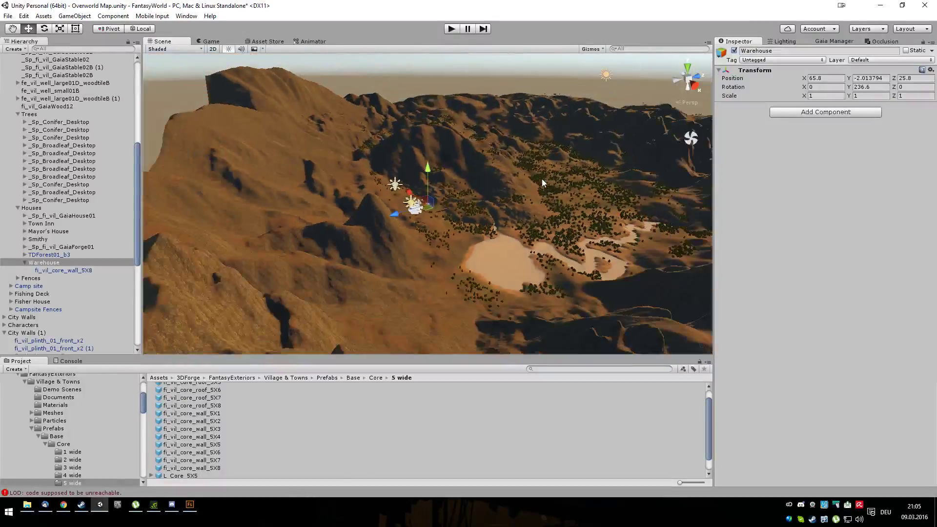
{"action": "left_click_drag", "start_coordinate": [542, 178], "coordinate": [489, 224], "text": "alt"}
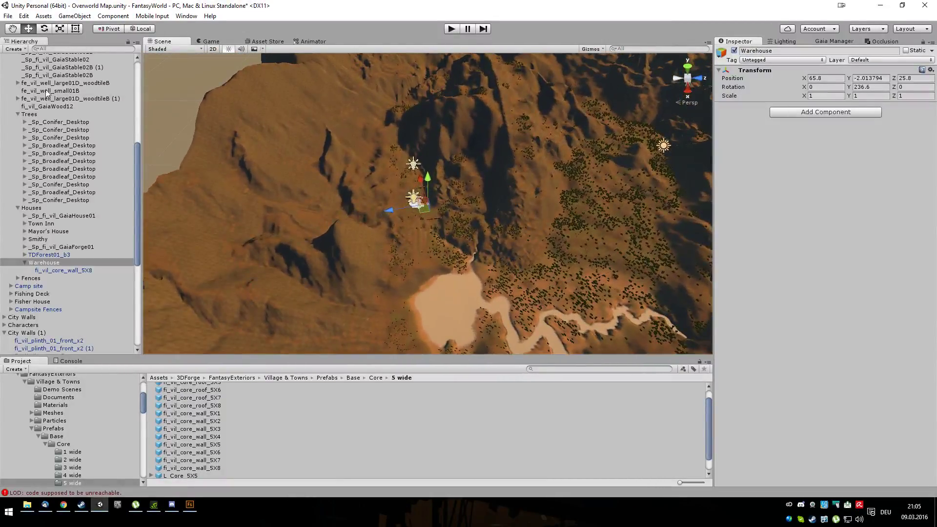
{"action": "left_click", "coordinate": [137, 70]}
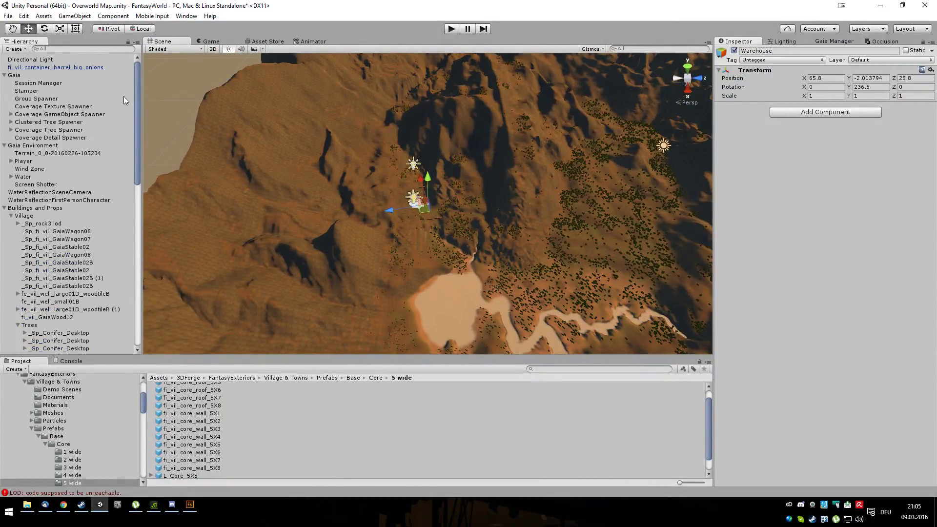
{"action": "left_click", "coordinate": [18, 76]}
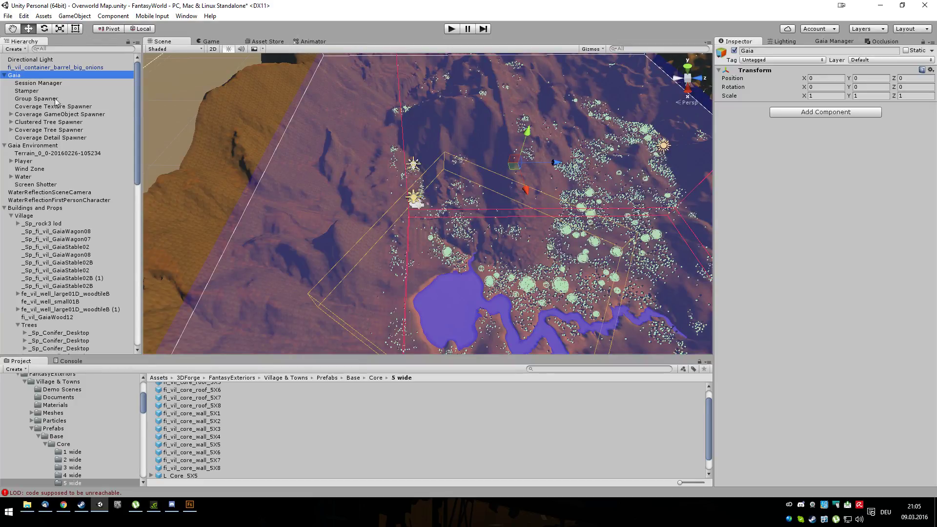
{"action": "left_click", "coordinate": [28, 91]}
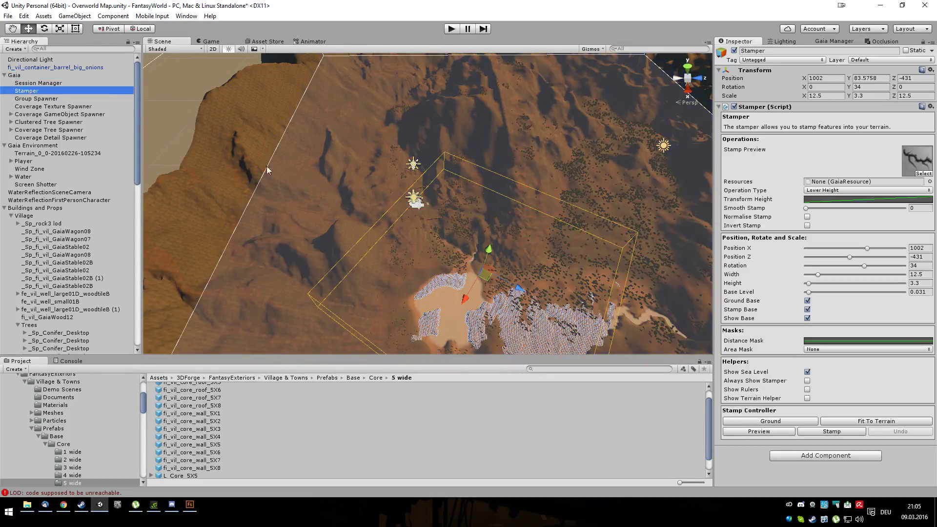
Step: Locate the Stamper's current preview texture in the project assets and open the Mountains folder in Gaia's Stamps
{"action": "left_click", "coordinate": [924, 173]}
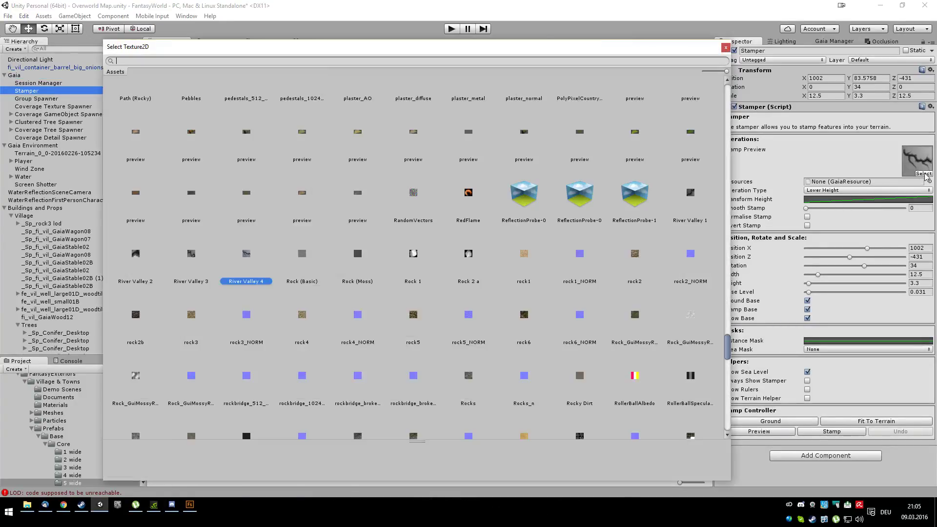
{"action": "left_click", "coordinate": [725, 48]}
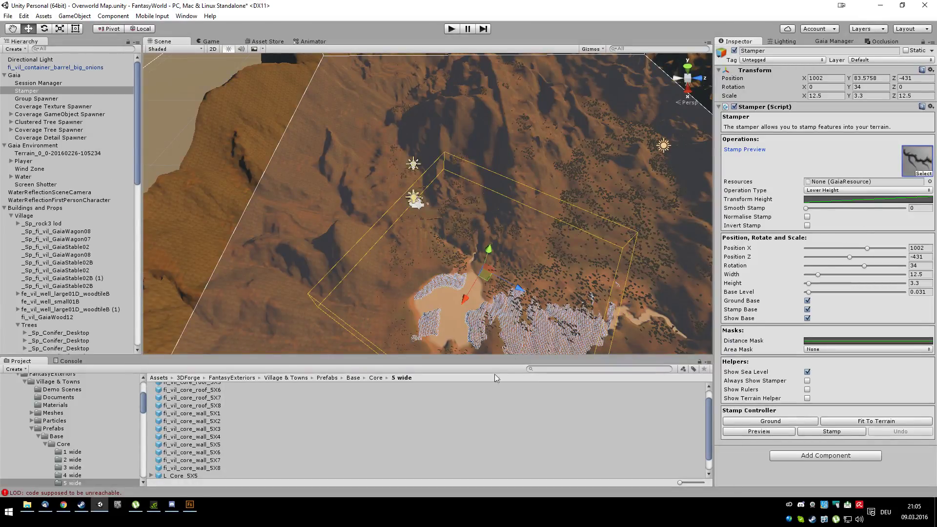
{"action": "left_click", "coordinate": [918, 160]}
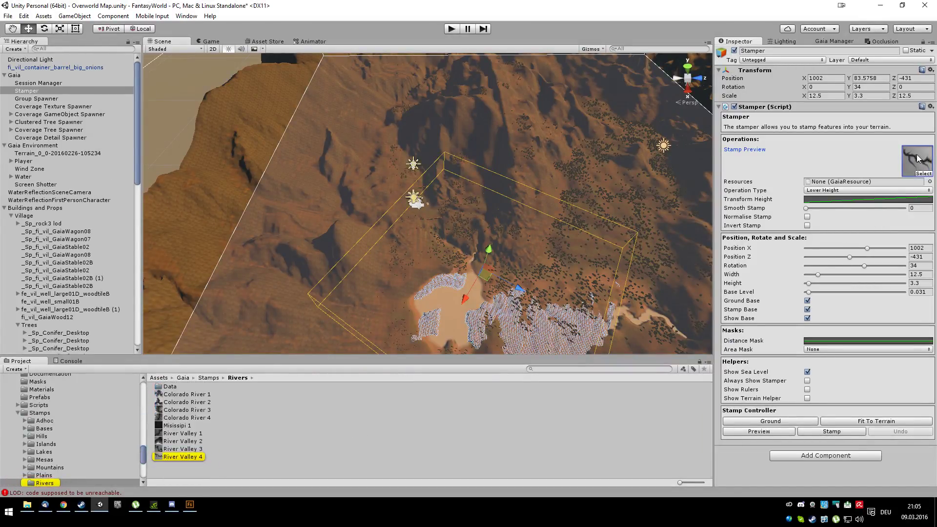
{"action": "left_click", "coordinate": [39, 413]}
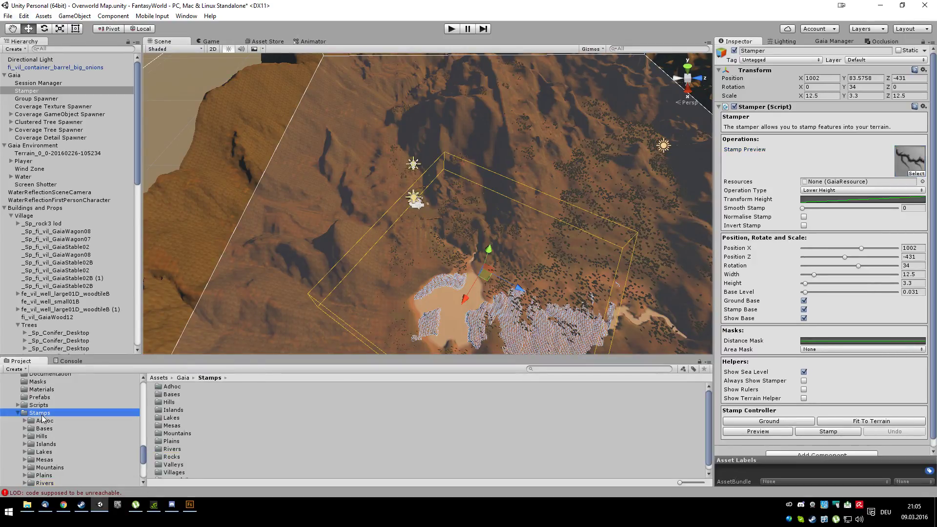
{"action": "left_click", "coordinate": [53, 468]}
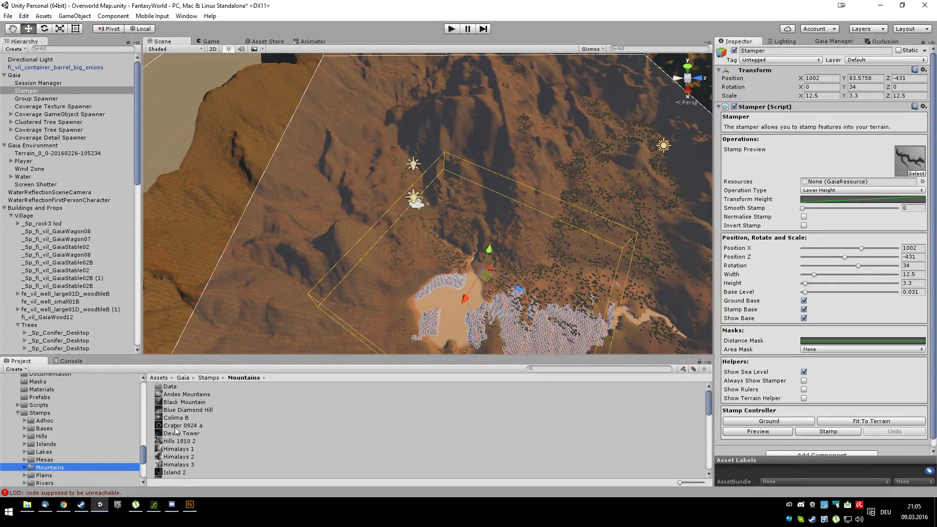
Step: Assign the Devils Tower stamp as the Stamper's preview
{"action": "left_click_drag", "start_coordinate": [176, 436], "coordinate": [920, 163]}
{"action": "scroll", "coordinate": [559, 282], "scroll_direction": "down", "scroll_amount": 5}
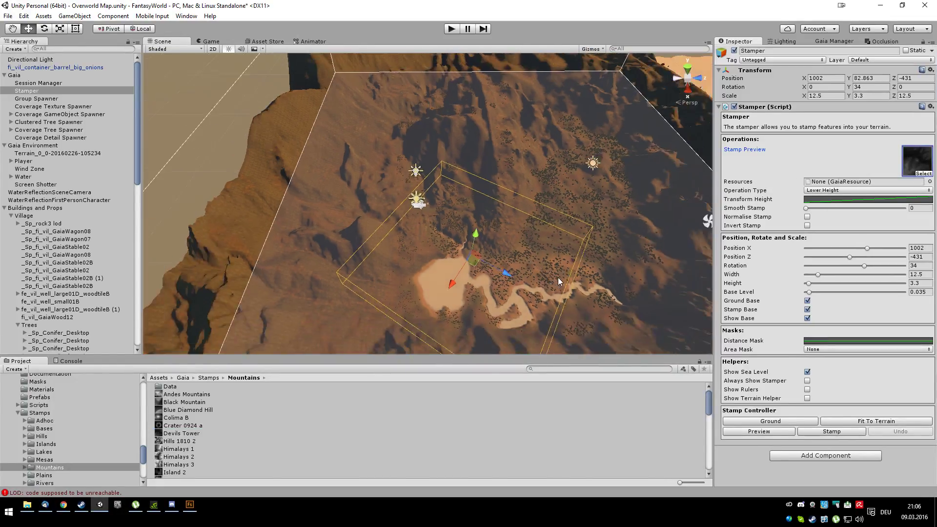
{"action": "scroll", "coordinate": [560, 281], "scroll_direction": "down", "scroll_amount": 3}
{"action": "left_click_drag", "start_coordinate": [559, 282], "coordinate": [522, 173], "text": "alt"}
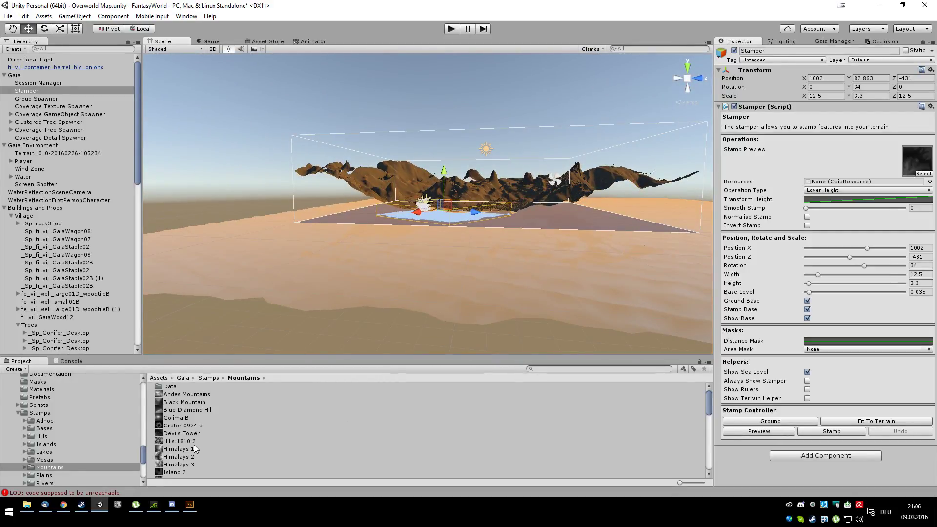
Step: Assign the Mountain 1806 1 stamp as the Stamper's preview
{"action": "scroll", "coordinate": [197, 437], "scroll_direction": "down", "scroll_amount": 4}
{"action": "scroll", "coordinate": [198, 436], "scroll_direction": "down", "scroll_amount": 3}
{"action": "left_click_drag", "start_coordinate": [194, 435], "coordinate": [920, 162]}
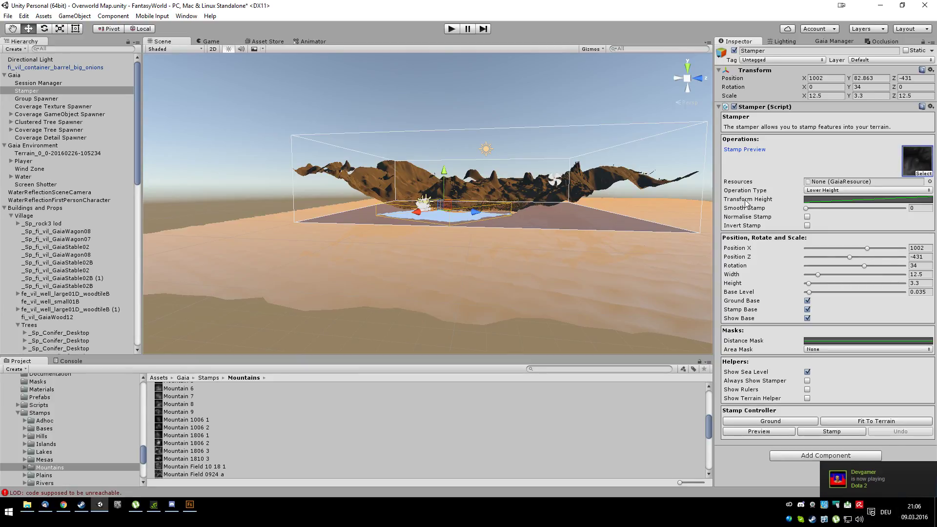
{"action": "left_click_drag", "start_coordinate": [493, 242], "coordinate": [576, 325], "text": "alt"}
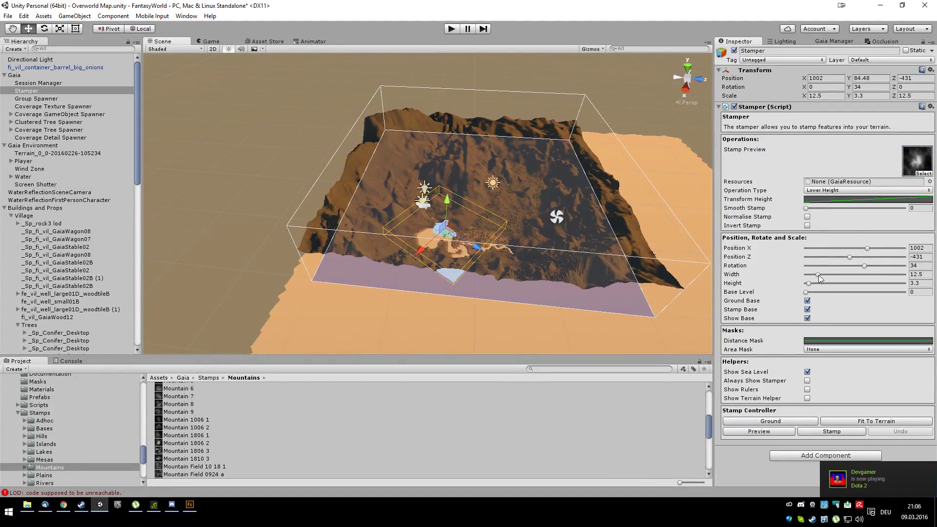
Step: Set the stamp's height to 17.6 and move it to X -714, Z 726 on the terrain
{"action": "mouse_move", "coordinate": [809, 283]}
{"action": "left_mouse_down"}
{"action": "mouse_move", "coordinate": [840, 282]}
{"action": "mouse_move", "coordinate": [824, 284]}
{"action": "left_mouse_up"}
{"action": "left_click_drag", "start_coordinate": [420, 273], "coordinate": [431, 326], "text": "alt"}
{"action": "left_click_drag", "start_coordinate": [379, 226], "coordinate": [615, 210]}
{"action": "scroll", "coordinate": [536, 157], "scroll_direction": "up", "scroll_amount": 8}
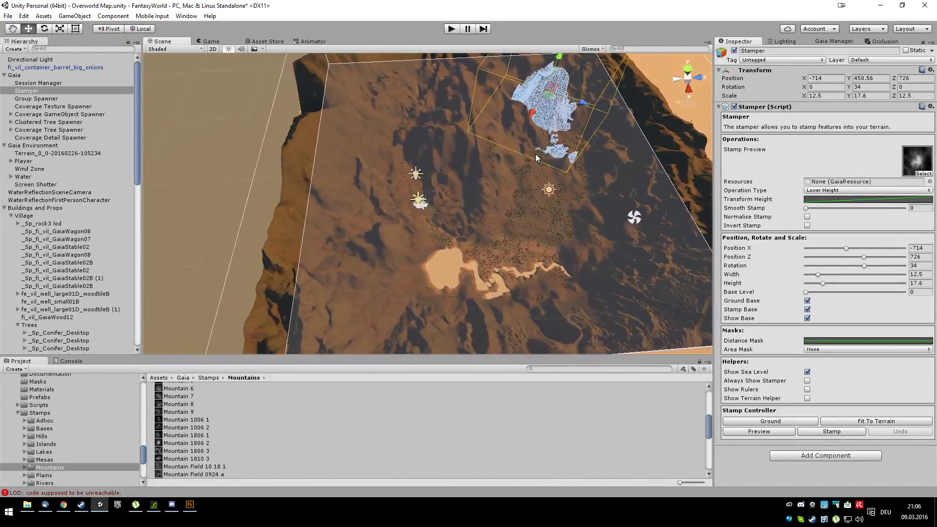
{"action": "scroll", "coordinate": [589, 168], "scroll_direction": "down", "scroll_amount": 5}
{"action": "left_click_drag", "start_coordinate": [584, 165], "coordinate": [488, 146], "text": "alt"}
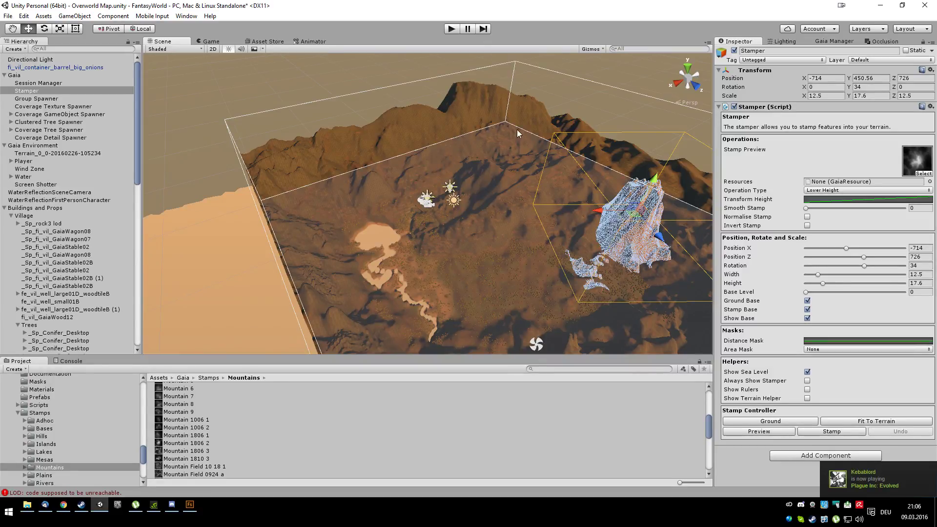
Step: Select the Coverage Texture Spawner in the Gaia group to show its spawner settings
{"action": "left_click_drag", "start_coordinate": [512, 265], "coordinate": [398, 270], "text": "alt"}
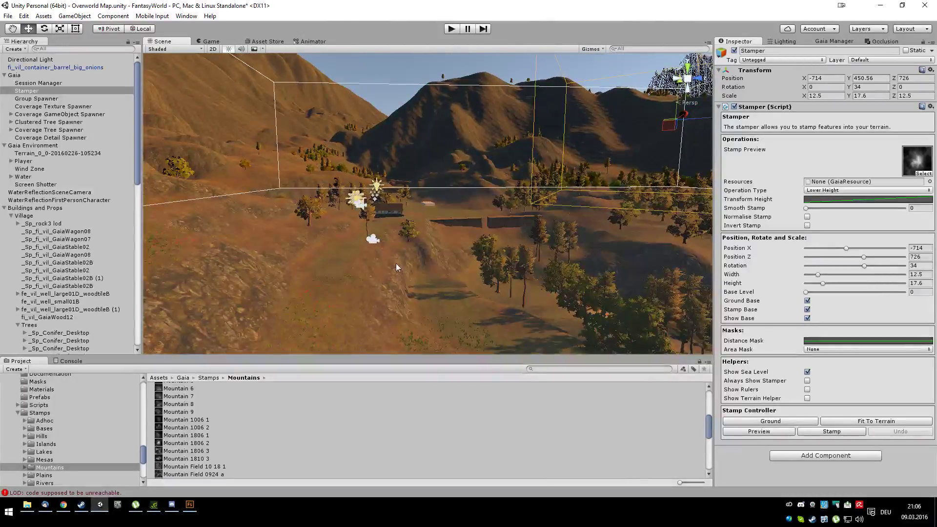
{"action": "left_click_drag", "start_coordinate": [466, 277], "coordinate": [506, 224], "text": "alt"}
{"action": "scroll", "coordinate": [375, 281], "scroll_direction": "down", "scroll_amount": 2}
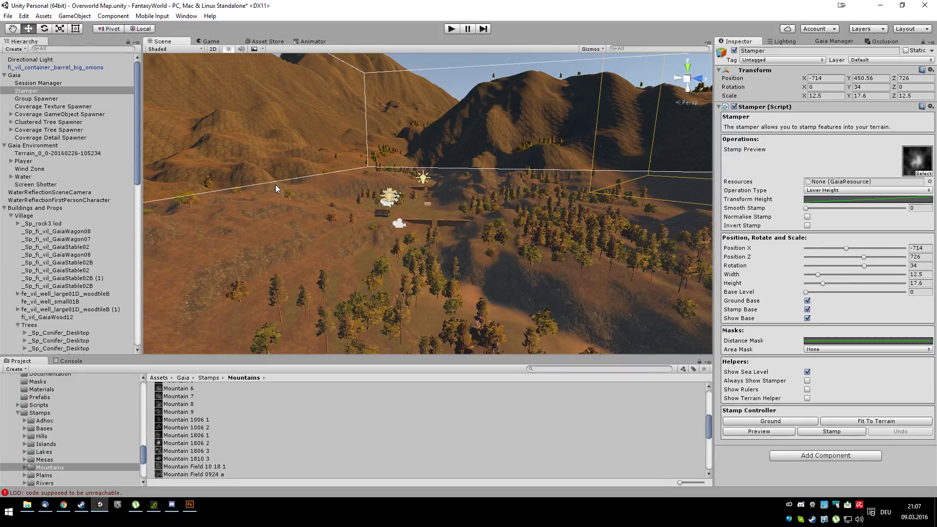
{"action": "left_click", "coordinate": [41, 107]}
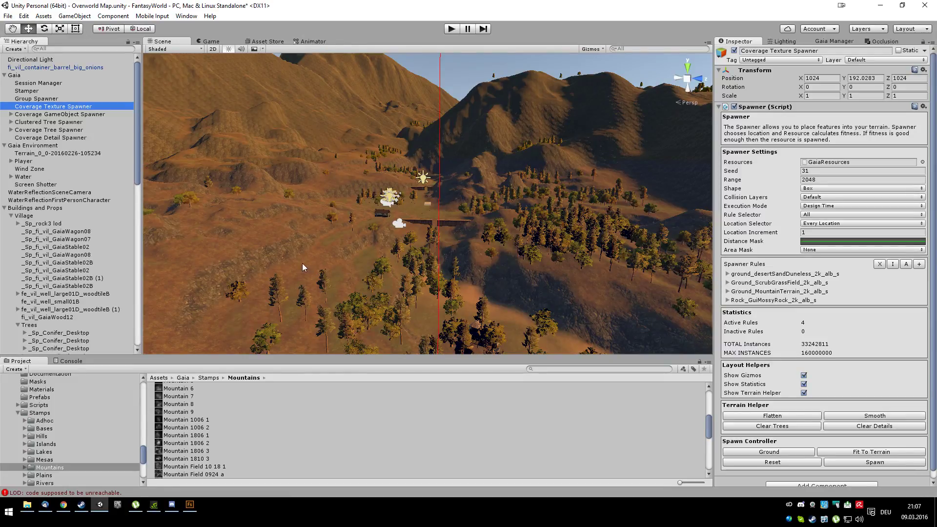
Step: Examine the terrain textures and landscape around the lake, the village and the warehouse base
{"action": "scroll", "coordinate": [301, 263], "scroll_direction": "down", "scroll_amount": 10}
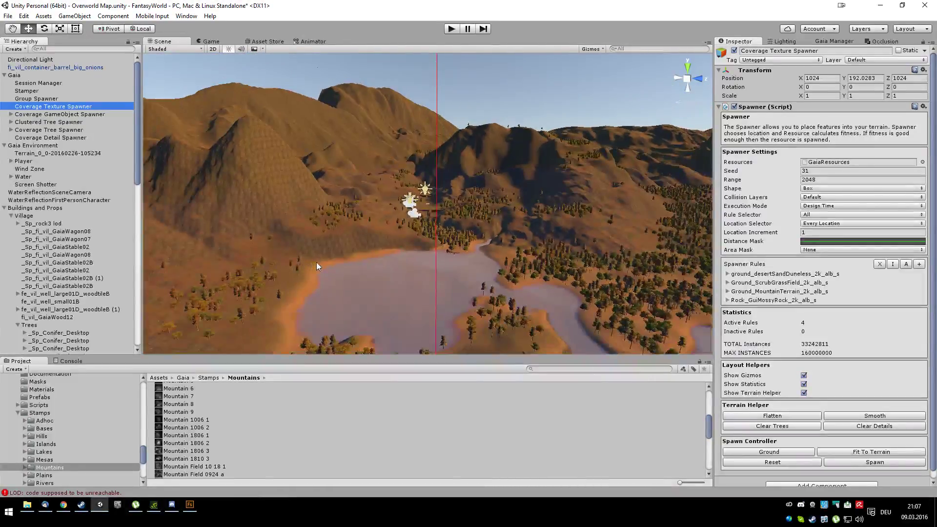
{"action": "scroll", "coordinate": [315, 262], "scroll_direction": "up", "scroll_amount": 8}
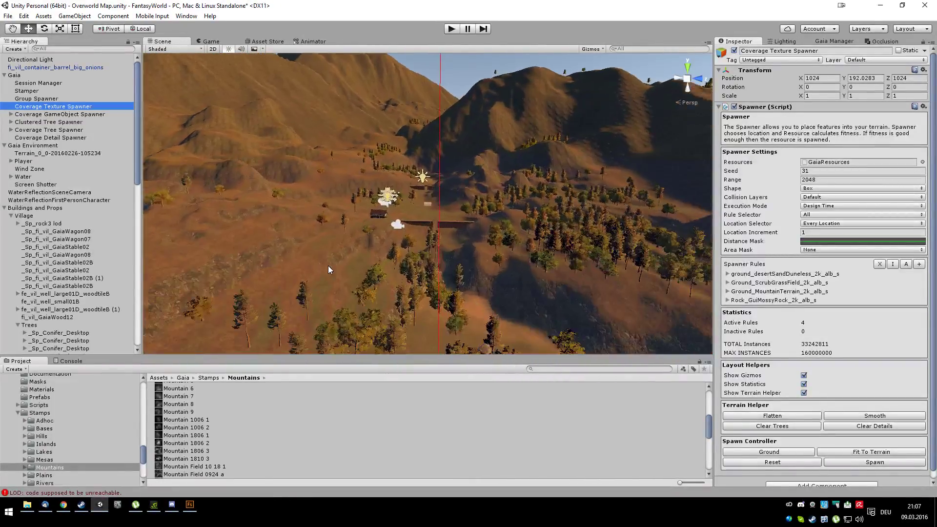
{"action": "scroll", "coordinate": [328, 266], "scroll_direction": "up", "scroll_amount": 3}
{"action": "left_click_drag", "start_coordinate": [337, 290], "coordinate": [403, 291], "text": "alt"}
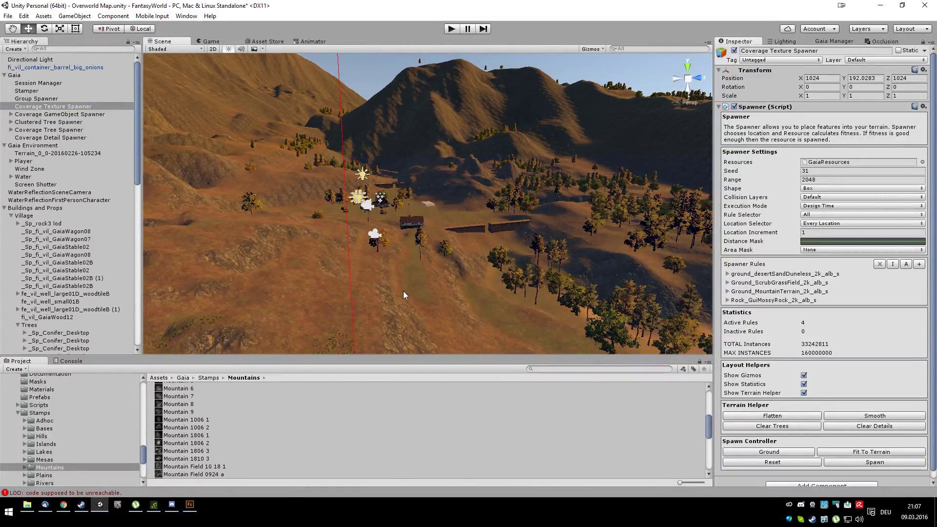
{"action": "scroll", "coordinate": [403, 292], "scroll_direction": "up", "scroll_amount": 10}
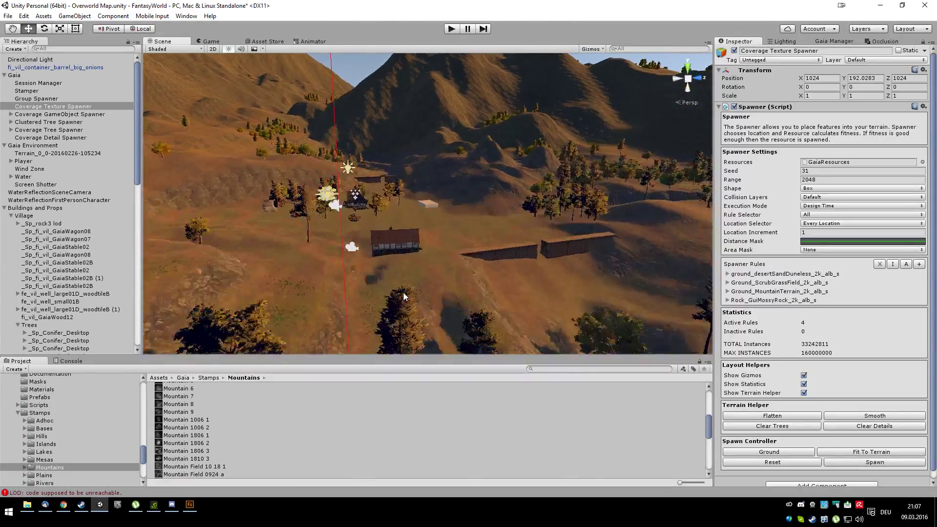
{"action": "scroll", "coordinate": [404, 292], "scroll_direction": "up", "scroll_amount": 3}
{"action": "left_click_drag", "start_coordinate": [487, 253], "coordinate": [504, 220], "text": "alt"}
{"action": "scroll", "coordinate": [616, 263], "scroll_direction": "up", "scroll_amount": 3}
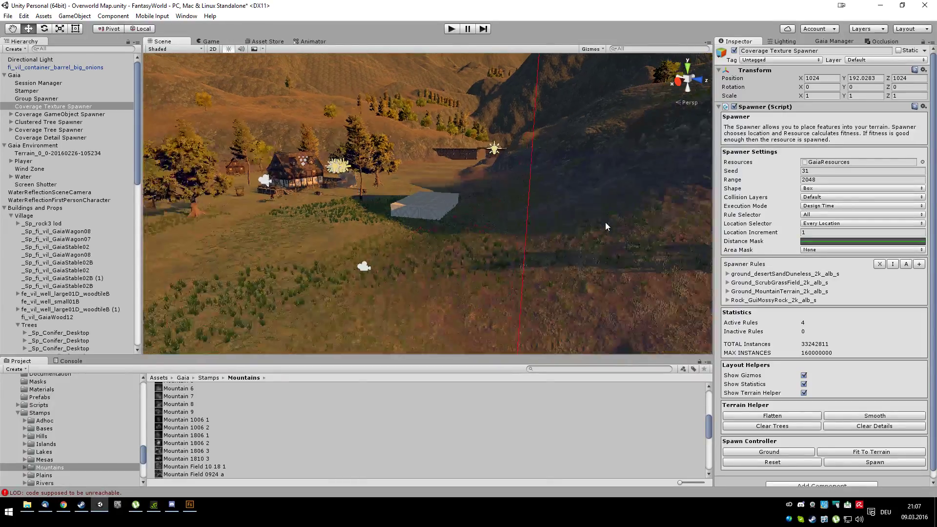
{"action": "mouse_move", "coordinate": [588, 239]}
{"action": "left_mouse_down", "text": "alt"}
{"action": "mouse_move", "coordinate": [711, 274]}
{"action": "mouse_move", "coordinate": [665, 281]}
{"action": "mouse_move", "coordinate": [600, 225]}
{"action": "left_mouse_up", "text": "alt"}
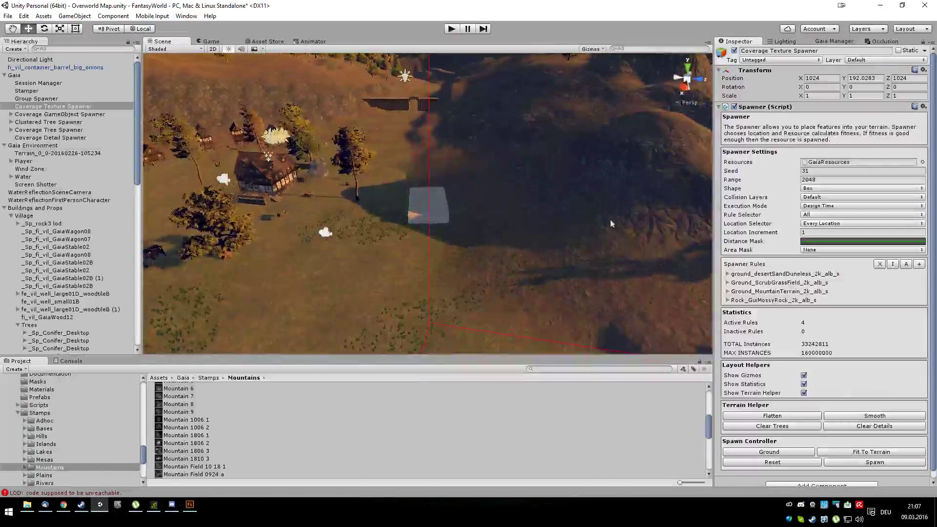
{"action": "scroll", "coordinate": [535, 240], "scroll_direction": "up", "scroll_amount": 3}
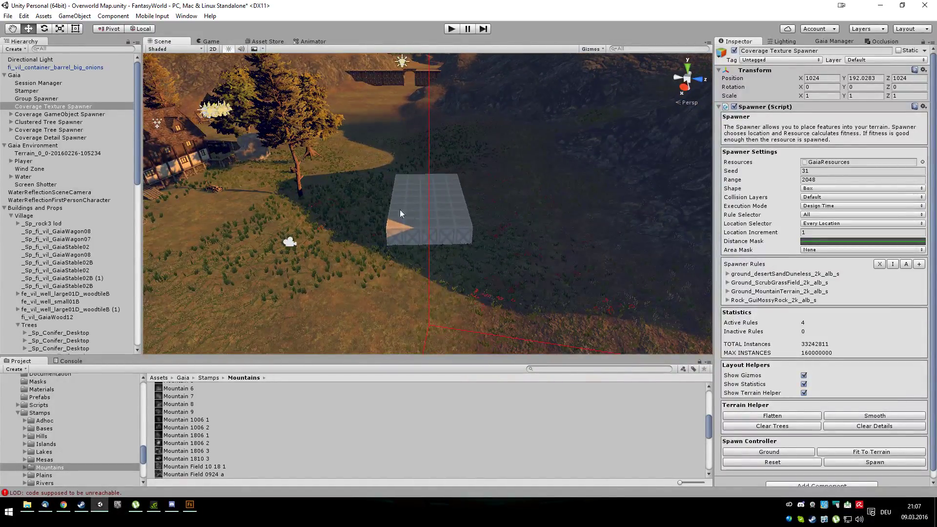
Step: Locate the Warehouse group under Houses and inspect how its base sits on the terrain
{"action": "left_click_drag", "start_coordinate": [138, 142], "coordinate": [136, 224]}
{"action": "left_click", "coordinate": [53, 263]}
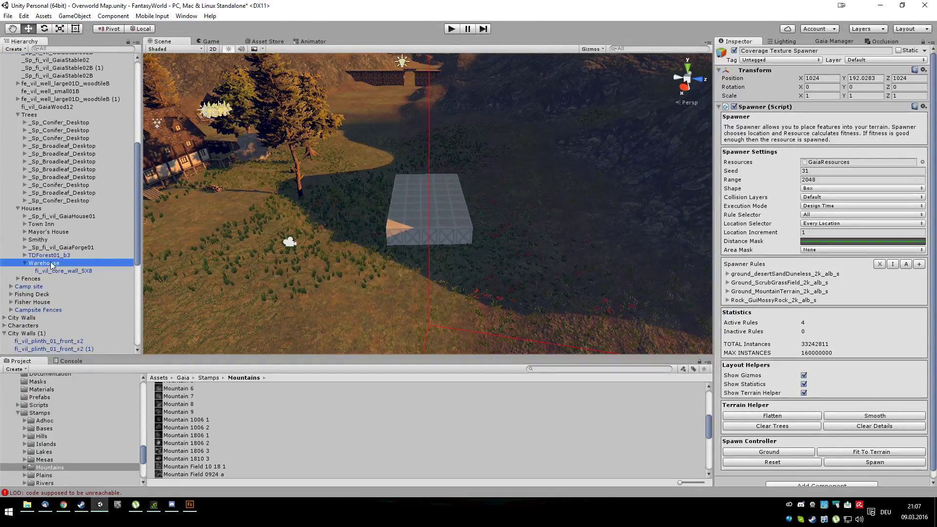
{"action": "left_click_drag", "start_coordinate": [534, 209], "coordinate": [439, 217], "text": "alt"}
{"action": "left_click_drag", "start_coordinate": [420, 276], "coordinate": [577, 246], "text": "alt"}
Step: Collapse the City Walls (1) group in the scene hierarchy
{"action": "left_click", "coordinate": [32, 209]}
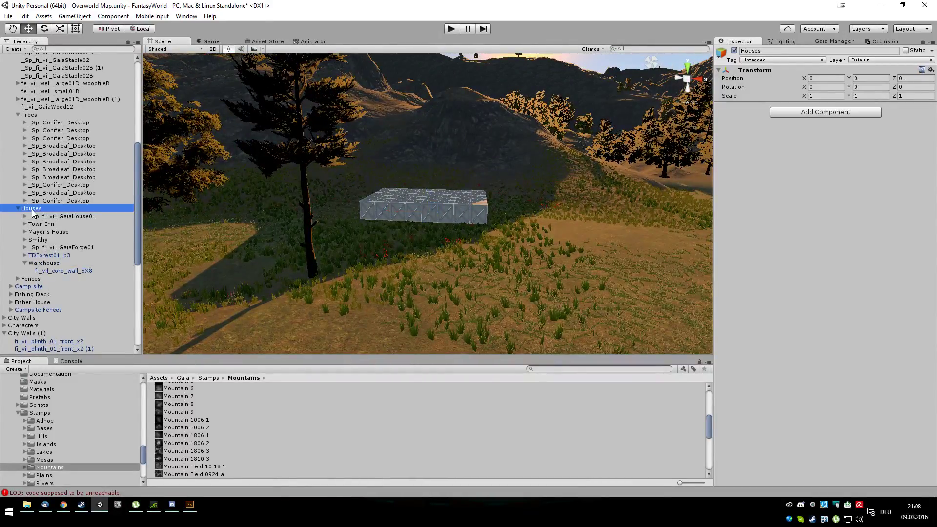
{"action": "left_click_drag", "start_coordinate": [137, 181], "coordinate": [141, 265]}
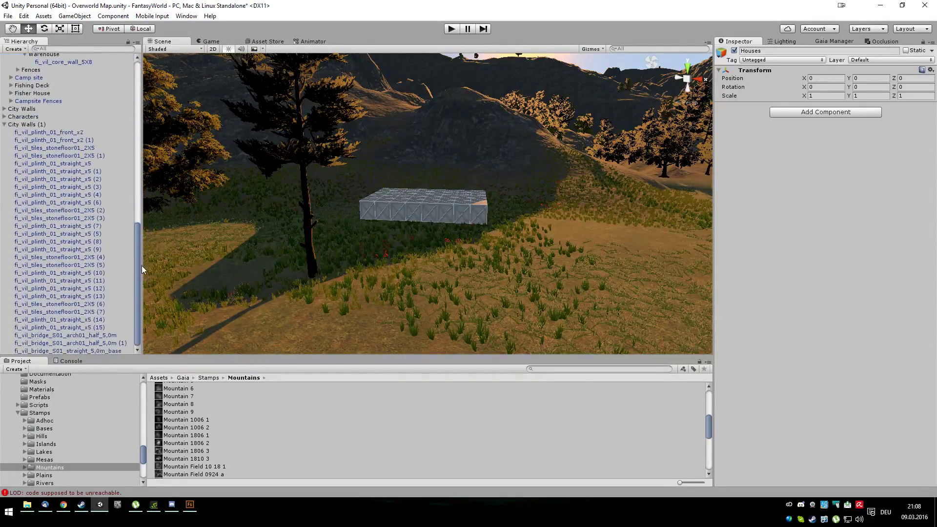
{"action": "left_click", "coordinate": [4, 125]}
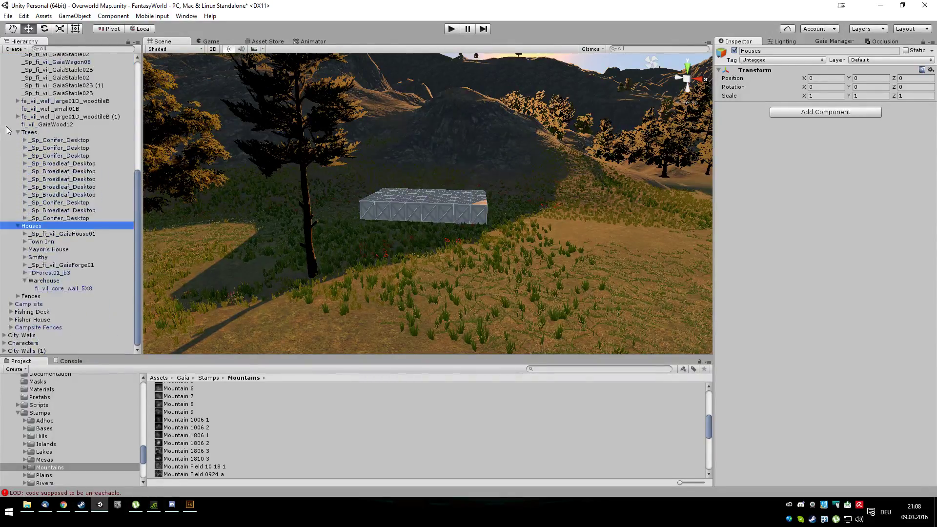
{"action": "left_click_drag", "start_coordinate": [137, 226], "coordinate": [129, 96]}
Step: Move the big onion barrel to X 509.37 and Z -732.6, at the foot of the hill near the warehouse base
{"action": "left_click", "coordinate": [71, 68]}
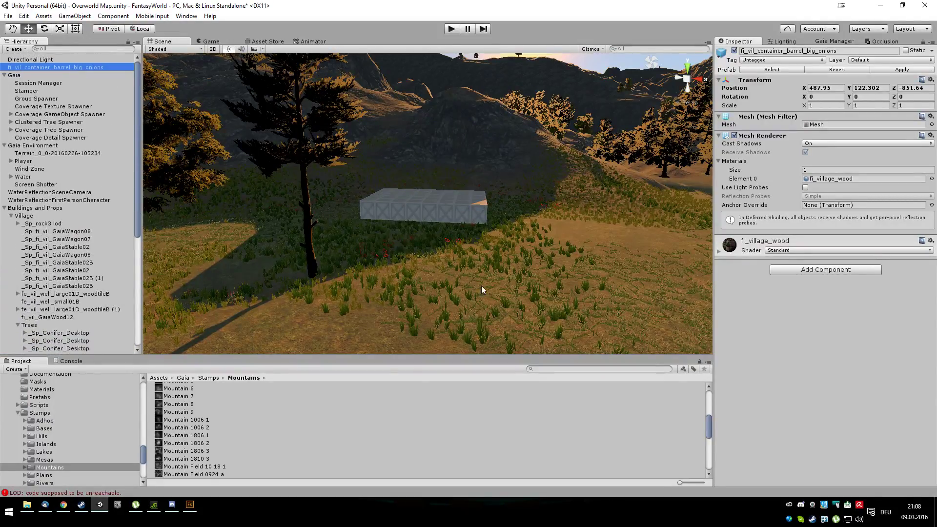
{"action": "scroll", "coordinate": [481, 290], "scroll_direction": "down", "scroll_amount": 10}
{"action": "left_click_drag", "start_coordinate": [449, 297], "coordinate": [473, 166], "text": "alt"}
{"action": "scroll", "coordinate": [451, 179], "scroll_direction": "up", "scroll_amount": 1}
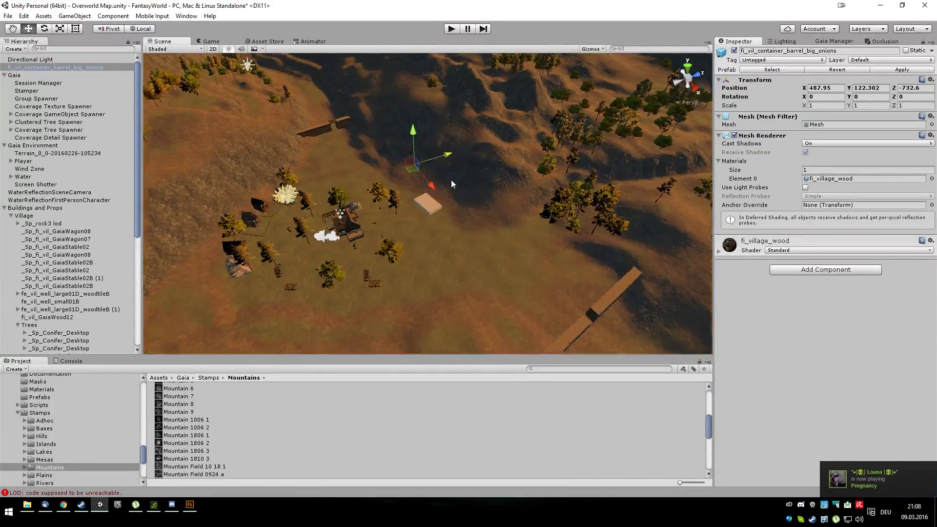
{"action": "scroll", "coordinate": [451, 179], "scroll_direction": "up", "scroll_amount": 6}
{"action": "left_click_drag", "start_coordinate": [409, 164], "coordinate": [328, 292], "text": "alt"}
{"action": "scroll", "coordinate": [408, 278], "scroll_direction": "up", "scroll_amount": 3}
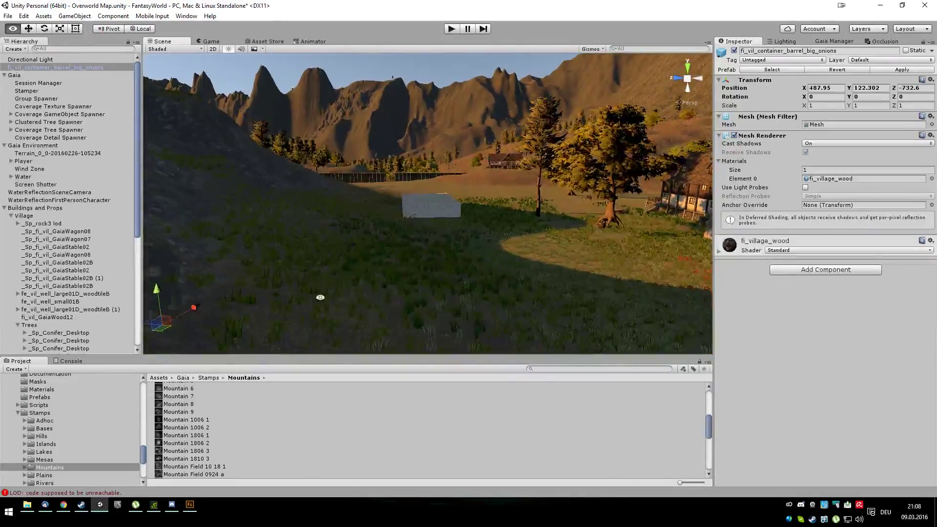
{"action": "left_click_drag", "start_coordinate": [194, 306], "coordinate": [385, 153]}
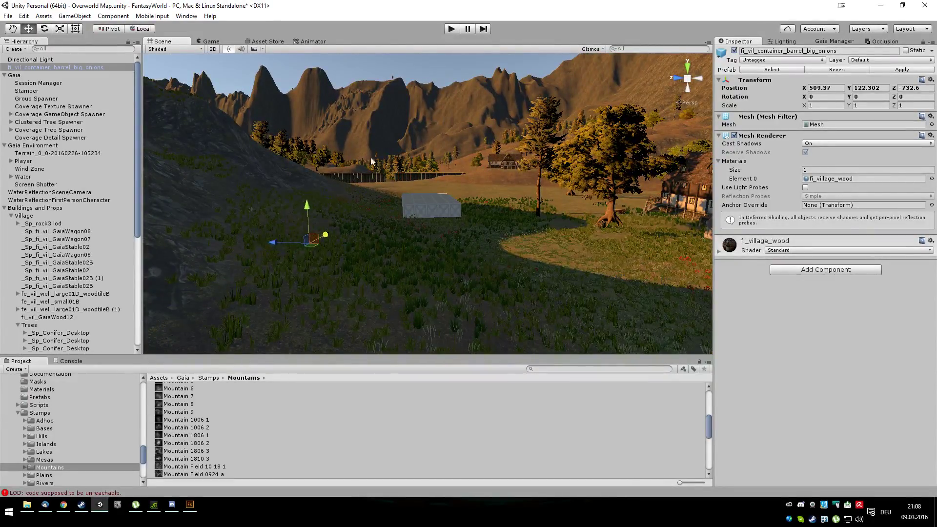
Step: Raise the onion barrel to Y 126.23 so that it stands on the ground surface
{"action": "left_click_drag", "start_coordinate": [310, 193], "coordinate": [311, 182]}
{"action": "double_click", "coordinate": [24, 68]}
{"action": "left_click_drag", "start_coordinate": [456, 306], "coordinate": [327, 280], "text": "alt"}
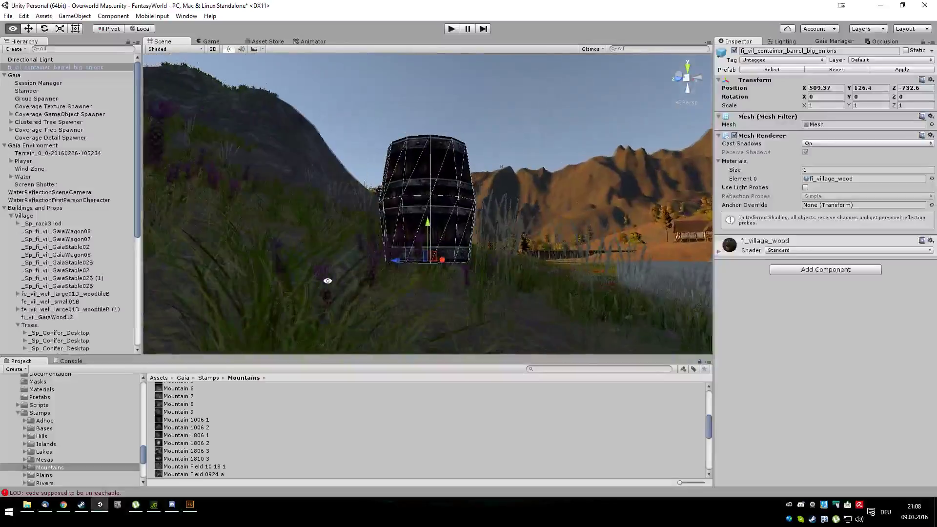
{"action": "scroll", "coordinate": [611, 311], "scroll_direction": "down", "scroll_amount": 10}
{"action": "left_click_drag", "start_coordinate": [601, 302], "coordinate": [428, 203], "text": "alt"}
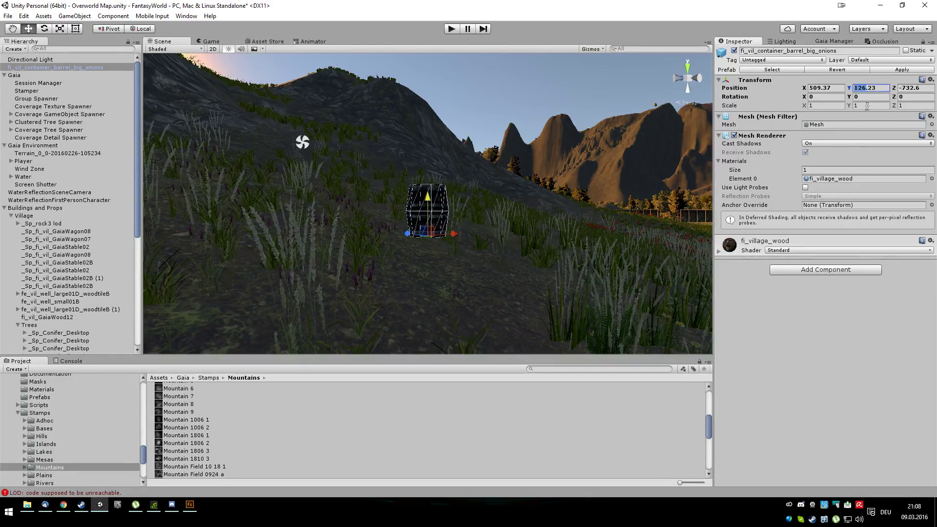
Step: Choose the terrain's Paint Height tool with brush size 4 and a target height of 126
{"action": "left_click", "coordinate": [41, 153]}
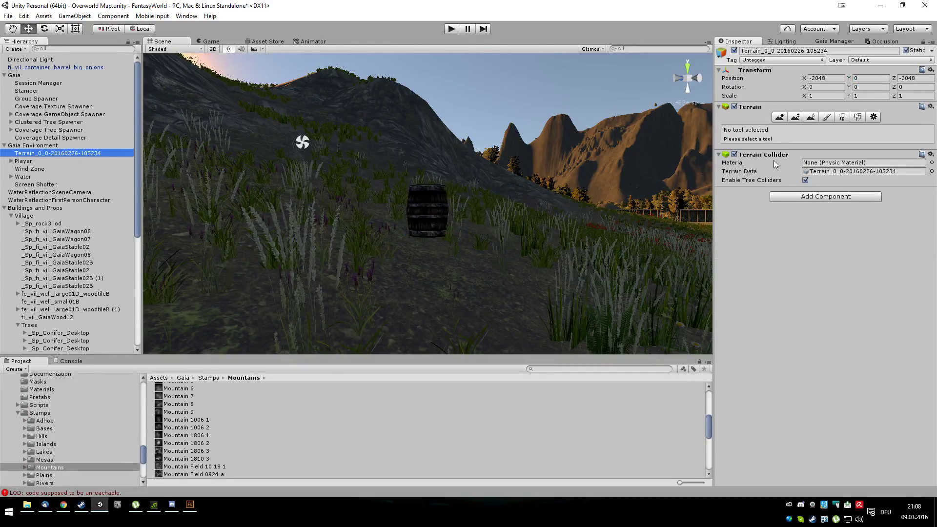
{"action": "left_click", "coordinate": [795, 117]}
{"action": "mouse_move", "coordinate": [470, 262]}
{"action": "left_mouse_down"}
{"action": "mouse_move", "coordinate": [317, 361]}
{"action": "mouse_move", "coordinate": [610, 214]}
{"action": "mouse_move", "coordinate": [703, 180]}
{"action": "left_mouse_up"}
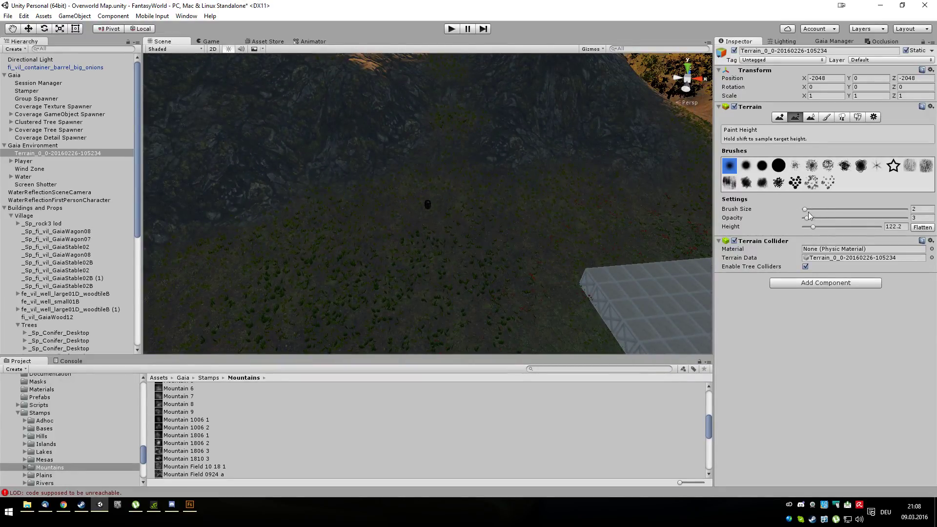
{"action": "left_click_drag", "start_coordinate": [809, 212], "coordinate": [806, 209]}
{"action": "scroll", "coordinate": [462, 206], "scroll_direction": "down", "scroll_amount": 3}
{"action": "left_click", "coordinate": [907, 228]}
{"action": "type", "text": "126"}
Step: Set the brush opacity to 78 and paint the 126 height level along the foot of the hill behind the warehouse base
{"action": "scroll", "coordinate": [432, 198], "scroll_direction": "down", "scroll_amount": 5}
{"action": "left_click", "coordinate": [406, 206]}
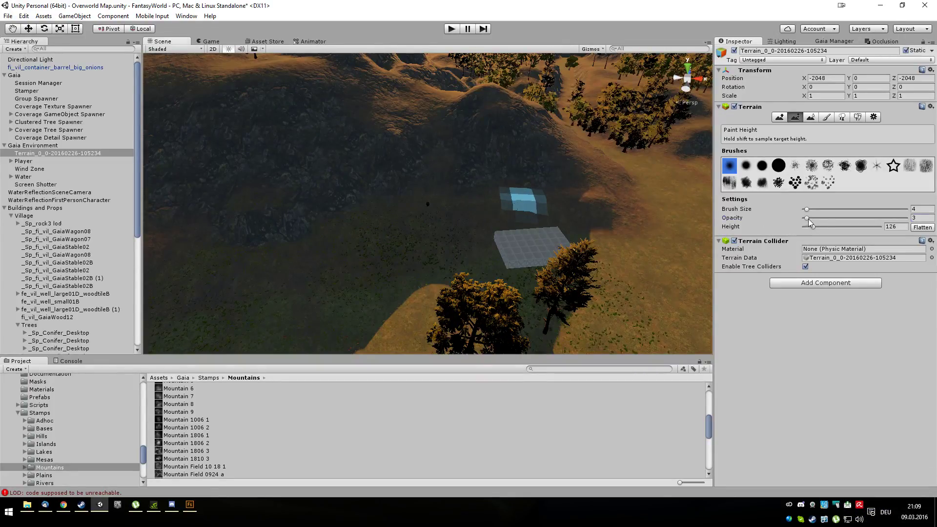
{"action": "left_click_drag", "start_coordinate": [808, 218], "coordinate": [827, 219]}
{"action": "left_click_drag", "start_coordinate": [887, 217], "coordinate": [884, 218]}
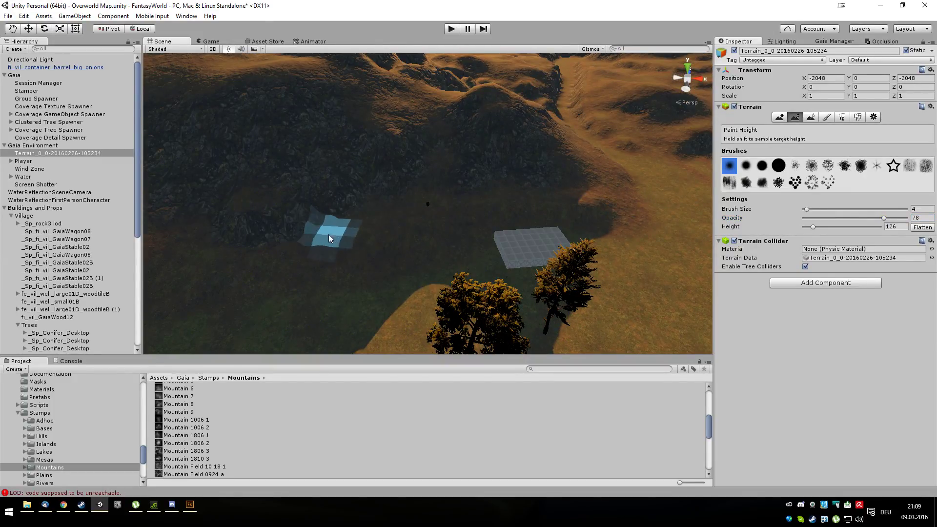
{"action": "mouse_move", "coordinate": [564, 204]}
{"action": "left_mouse_down"}
{"action": "mouse_move", "coordinate": [610, 209]}
{"action": "mouse_move", "coordinate": [624, 201]}
{"action": "mouse_move", "coordinate": [546, 209]}
{"action": "left_mouse_up"}
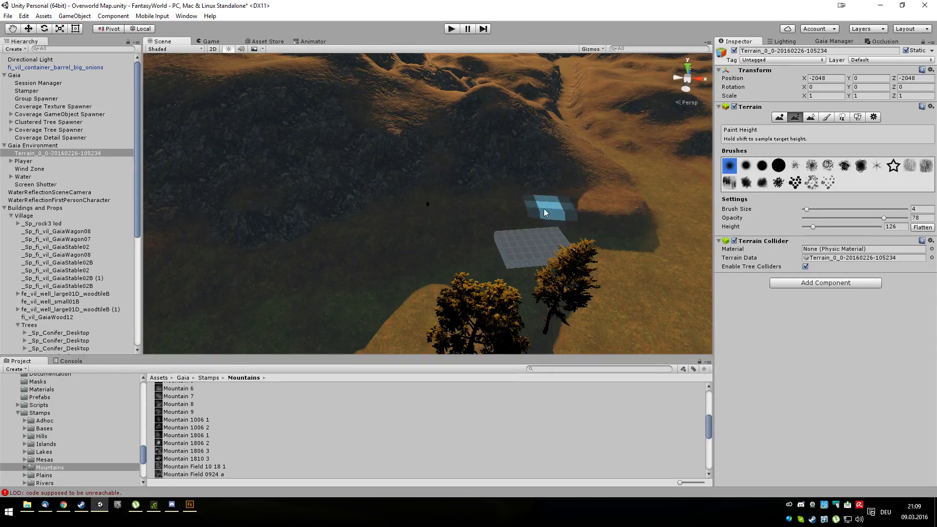
Step: Set the paint height to 129 and paint a second terrace into the hillside
{"action": "left_click", "coordinate": [895, 227]}
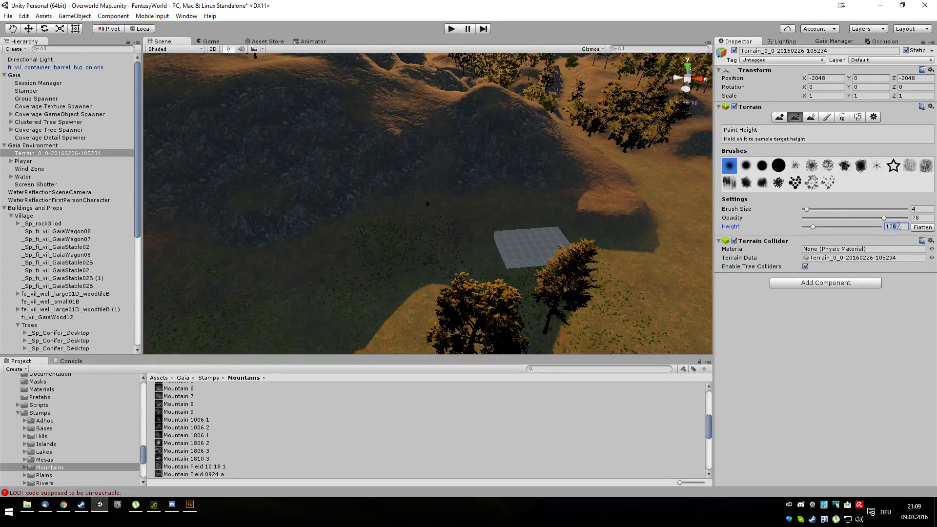
{"action": "type", "text": "129"}
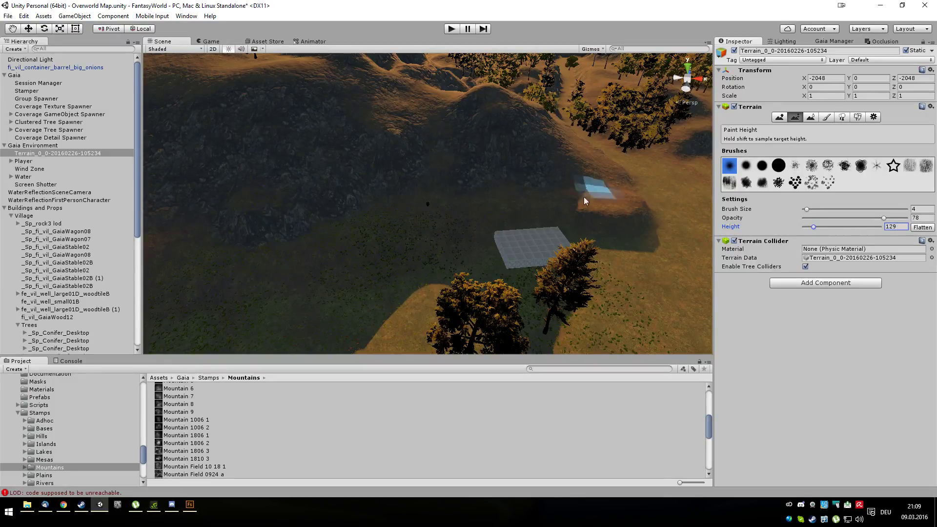
{"action": "left_click", "coordinate": [354, 219]}
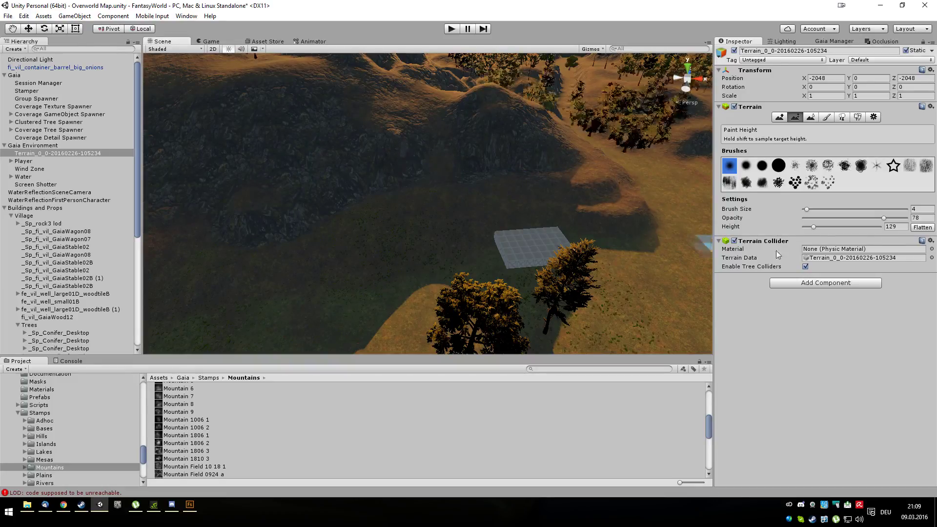
Step: Set the paint height to 132 and paint a higher terrace across the hillside above the barrel
{"action": "left_click", "coordinate": [891, 226]}
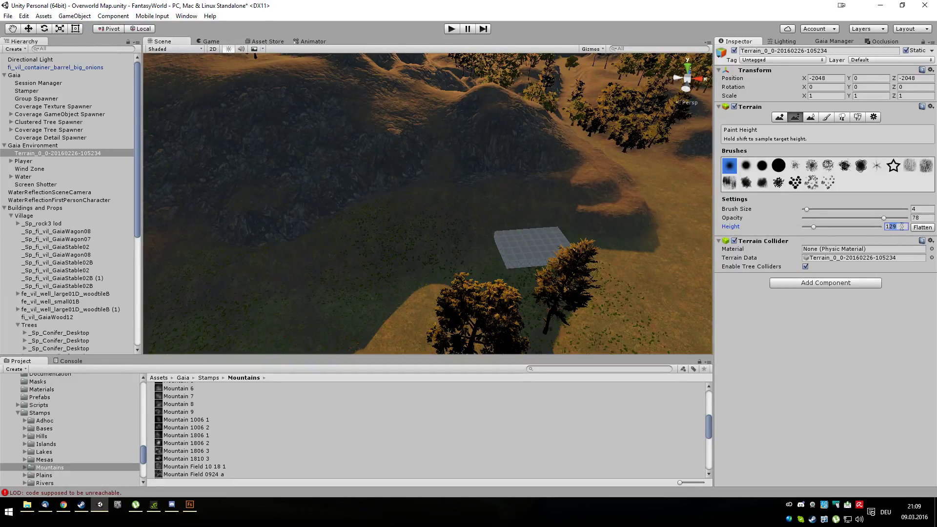
{"action": "type", "text": "132"}
{"action": "left_click_drag", "start_coordinate": [366, 188], "coordinate": [438, 172]}
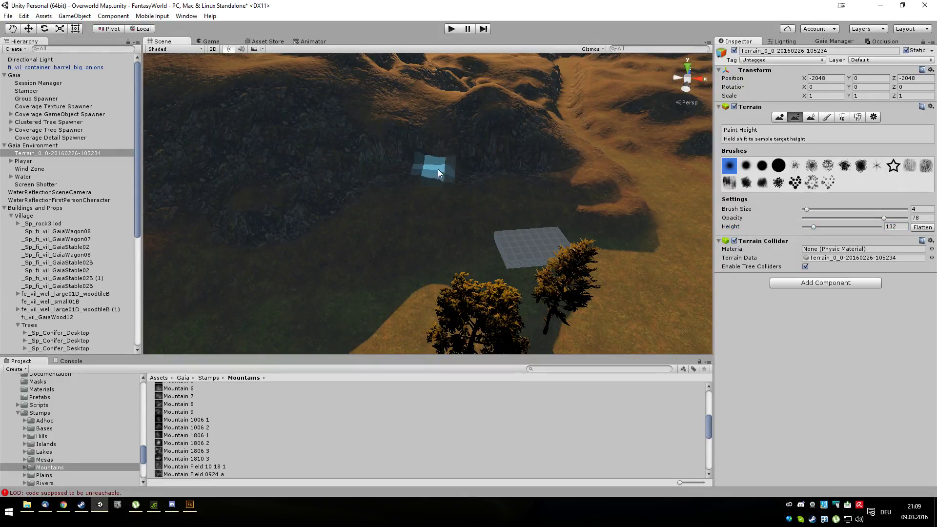
{"action": "left_click_drag", "start_coordinate": [535, 165], "coordinate": [454, 234], "text": "alt"}
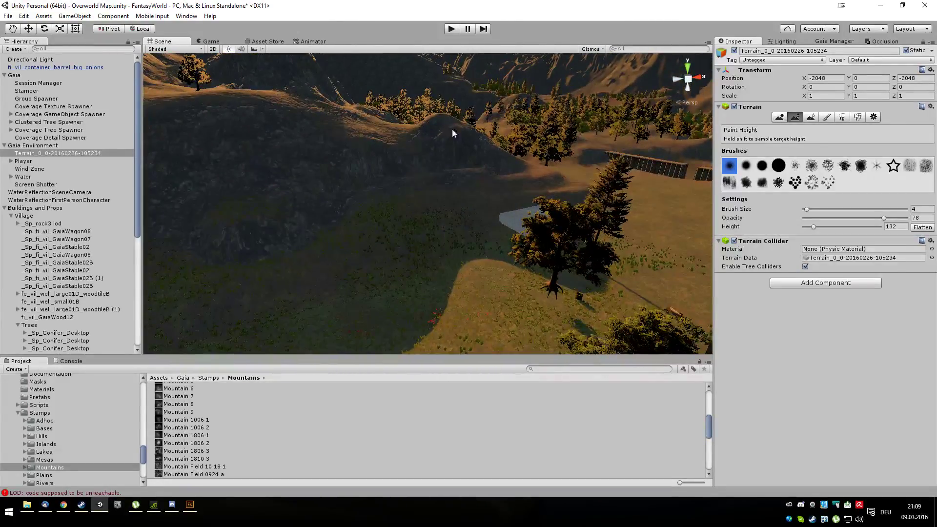
Step: Reset the Coverage Texture Spawner and respawn the textures over the reshaped terrain
{"action": "left_click", "coordinate": [55, 108]}
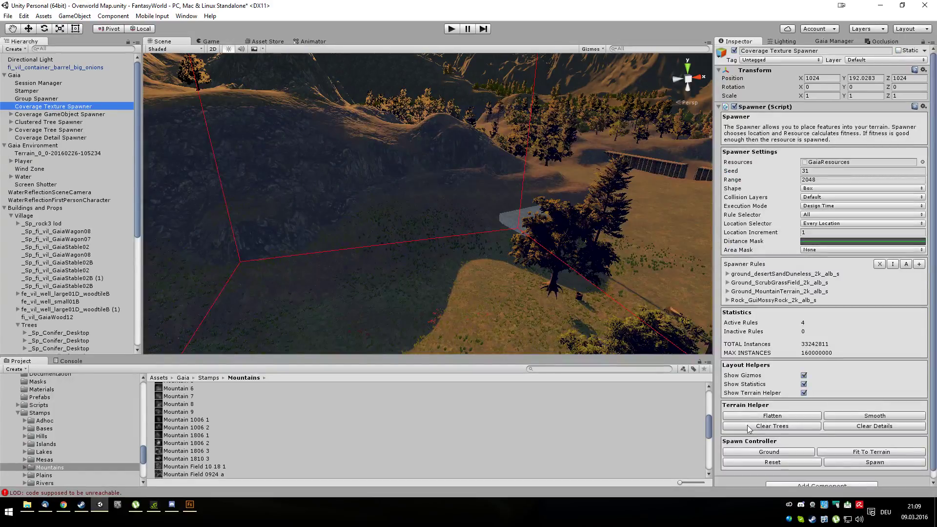
{"action": "left_click", "coordinate": [757, 464]}
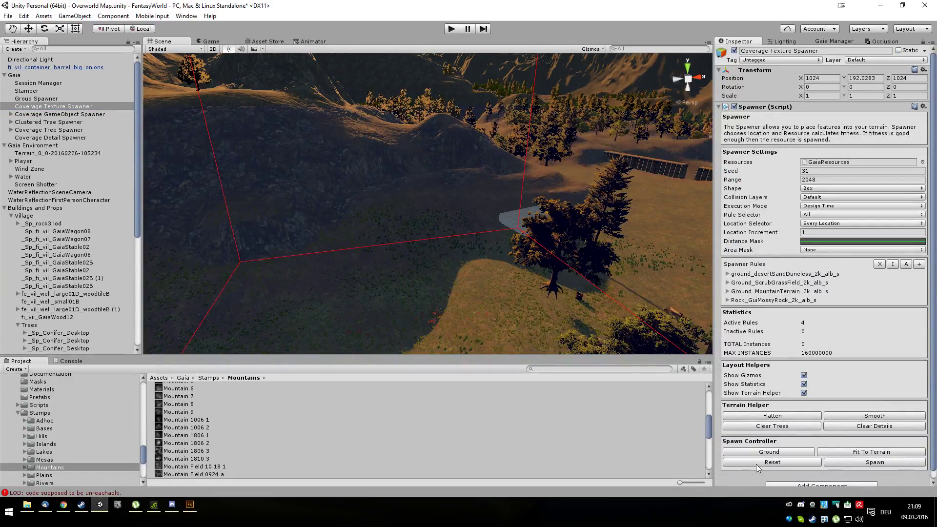
{"action": "left_click", "coordinate": [855, 465]}
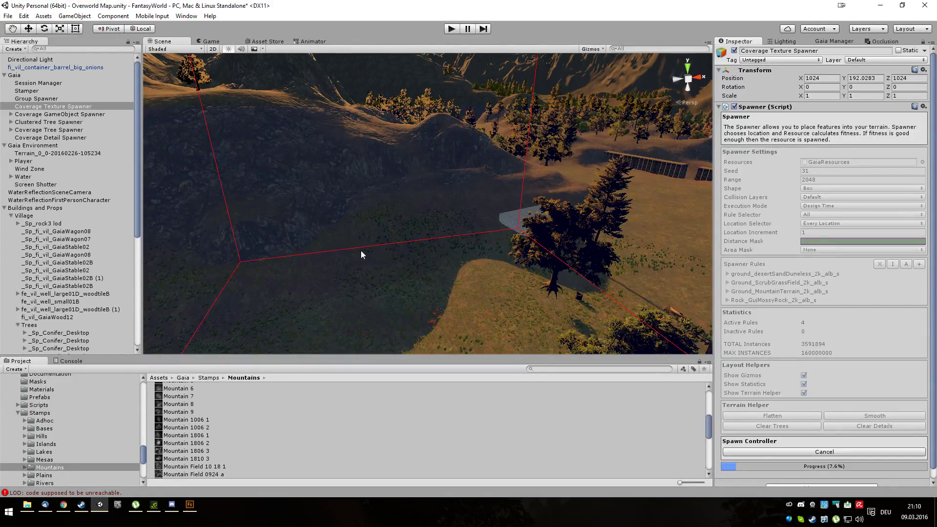
{"action": "right_click_drag", "start_coordinate": [391, 292], "coordinate": [475, 197]}
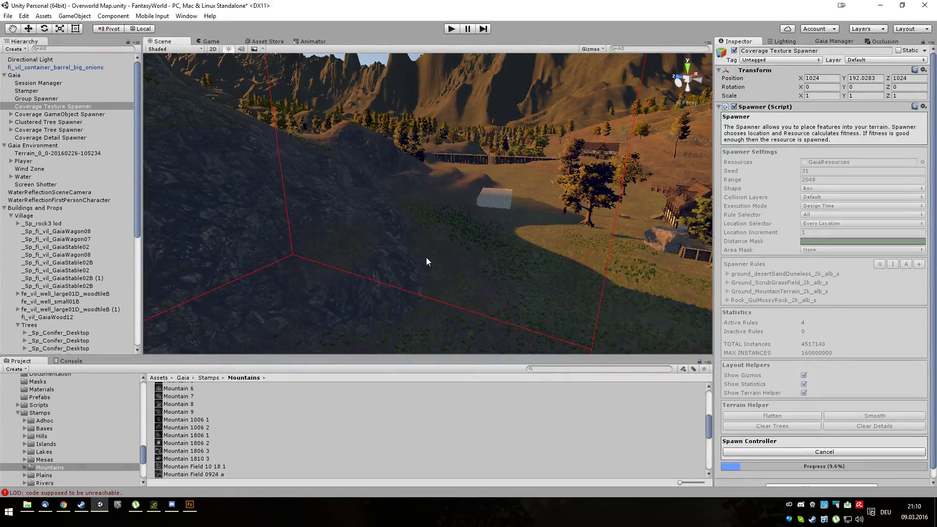
{"action": "scroll", "coordinate": [480, 242], "scroll_direction": "up", "scroll_amount": 2}
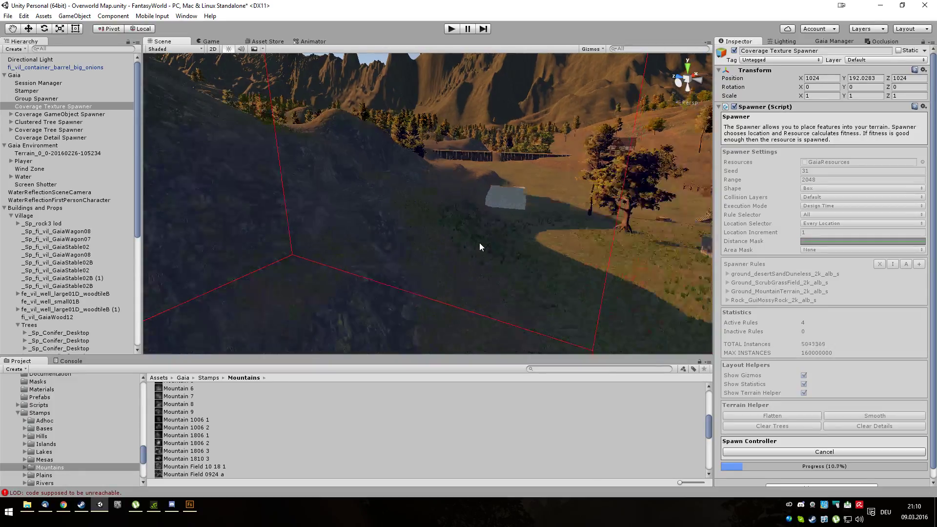
{"action": "right_click_drag", "start_coordinate": [480, 243], "coordinate": [376, 229]}
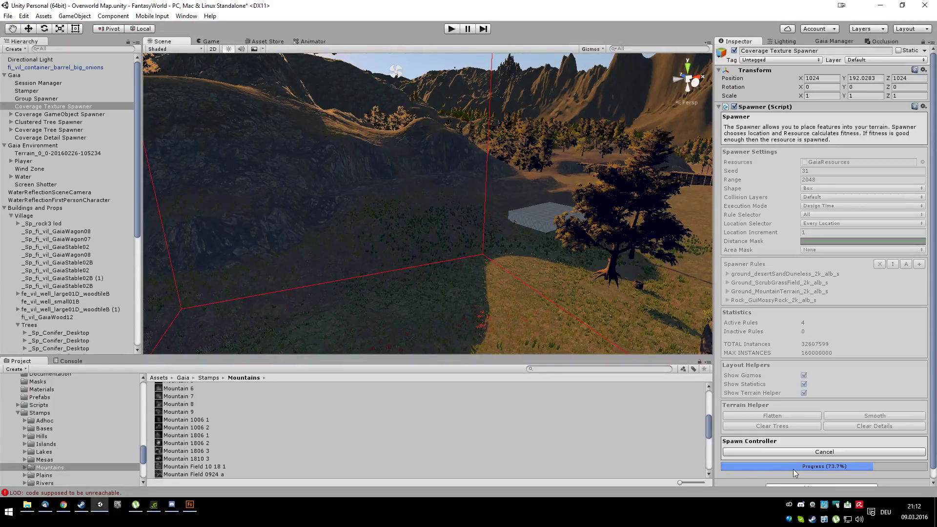
Step: Close the background applications Adobe Fuse CC, µTorrent and NVIDIA GeForce Experience
{"action": "left_click", "coordinate": [190, 506]}
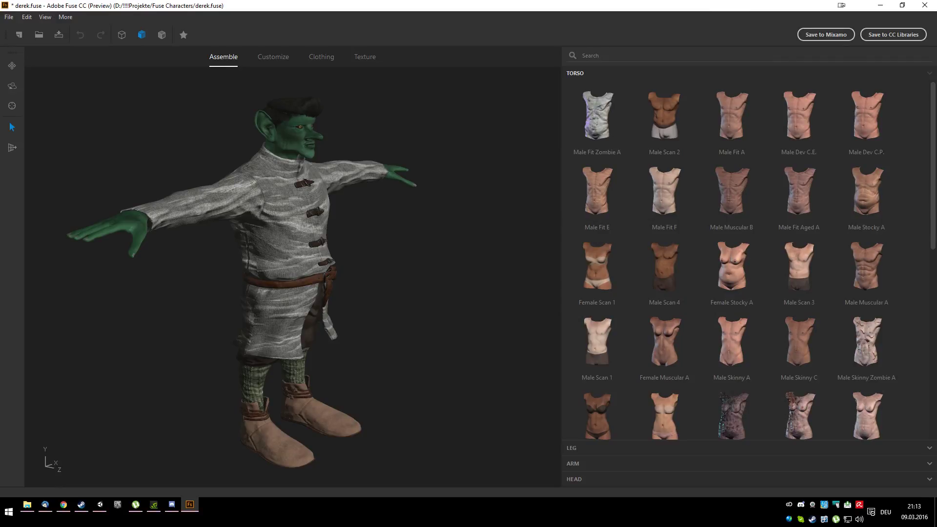
{"action": "left_click", "coordinate": [926, 7]}
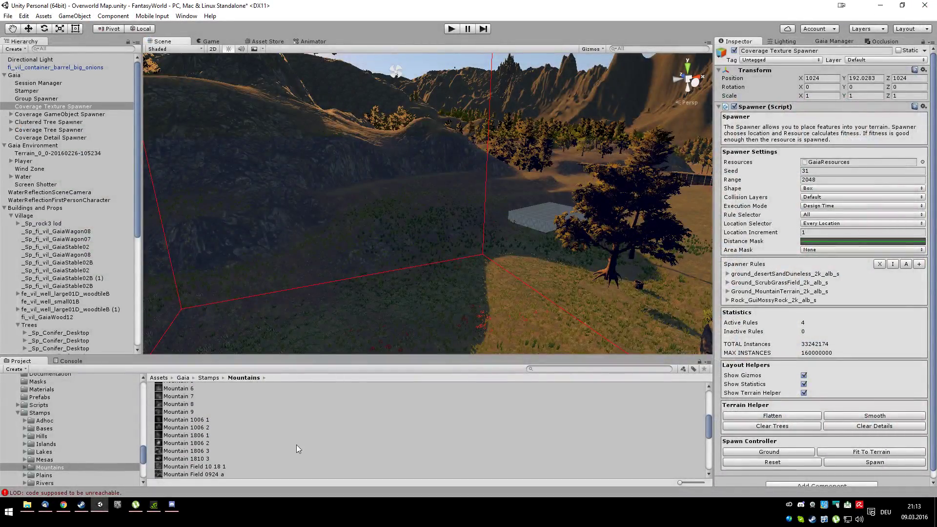
{"action": "right_click", "coordinate": [136, 505]}
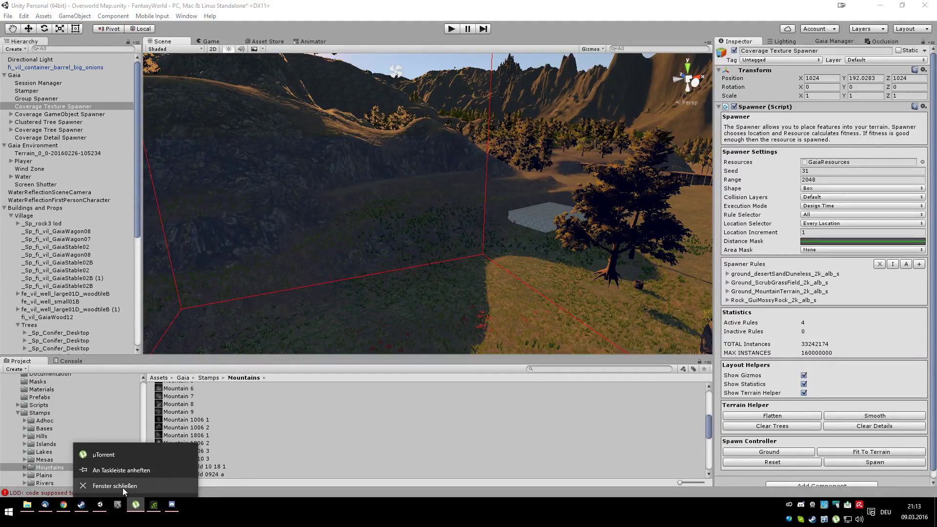
{"action": "left_click", "coordinate": [114, 494]}
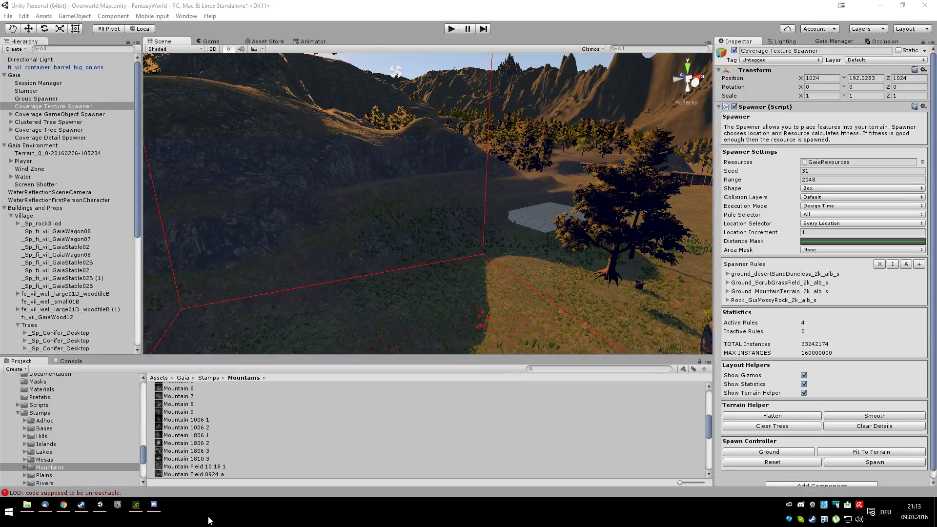
{"action": "right_click", "coordinate": [136, 507]}
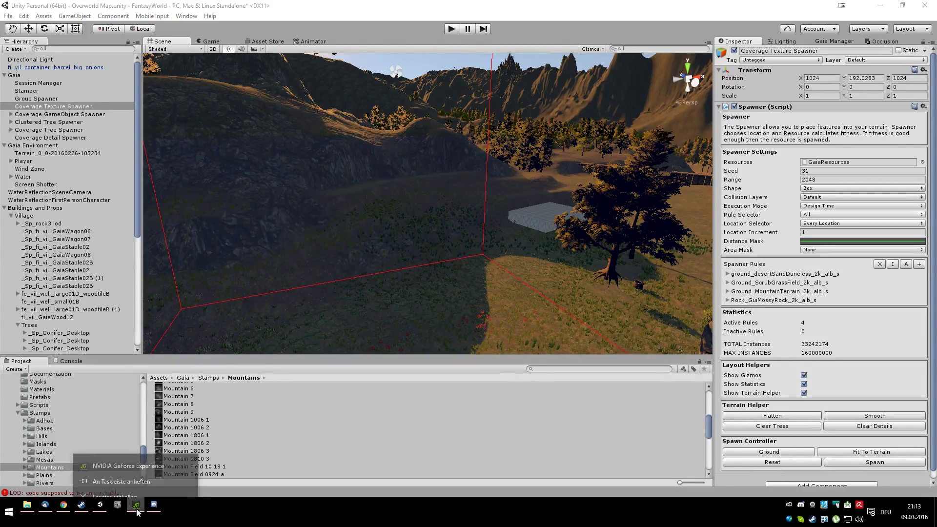
{"action": "left_click", "coordinate": [128, 491]}
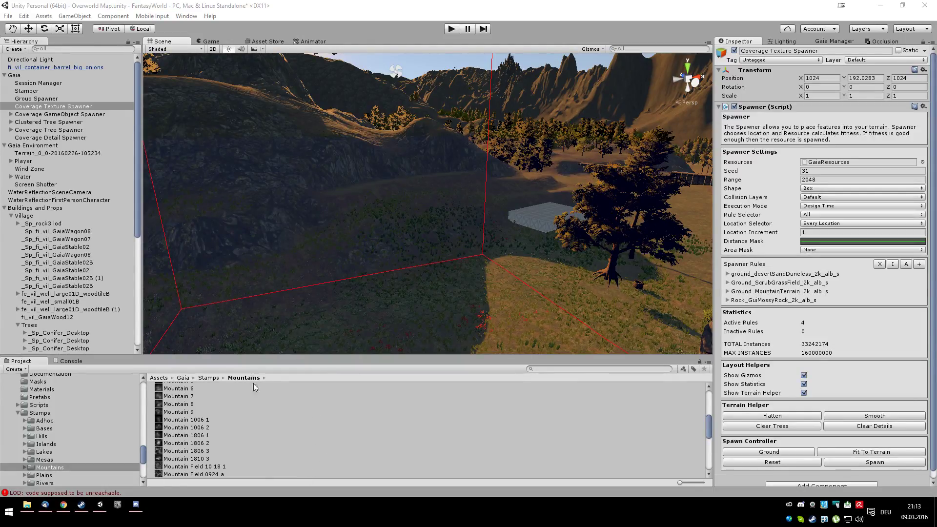
Step: Inspect the respawned textures on the hillside and around the warehouse base, and start play mode
{"action": "left_click", "coordinate": [57, 98]}
{"action": "left_click", "coordinate": [57, 107]}
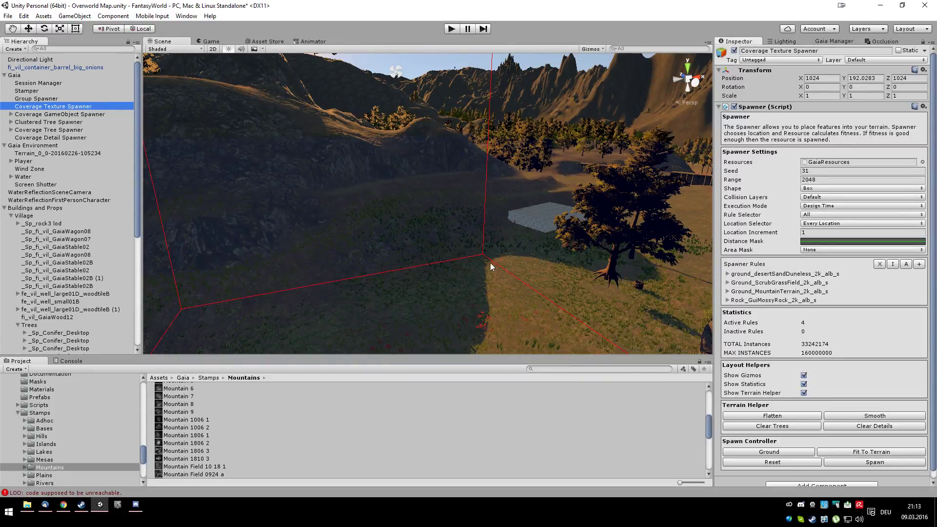
{"action": "left_click_drag", "start_coordinate": [512, 258], "coordinate": [584, 228], "text": "alt"}
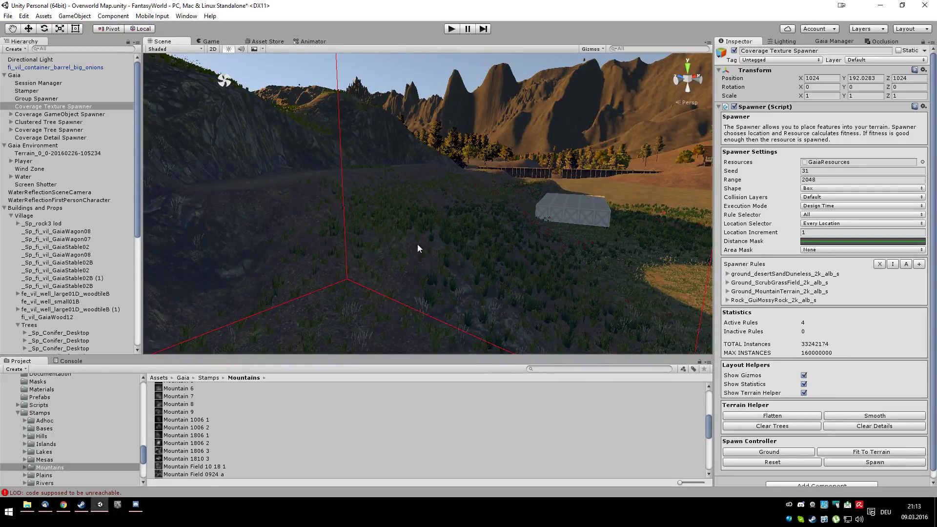
{"action": "left_click_drag", "start_coordinate": [454, 280], "coordinate": [327, 278], "text": "alt"}
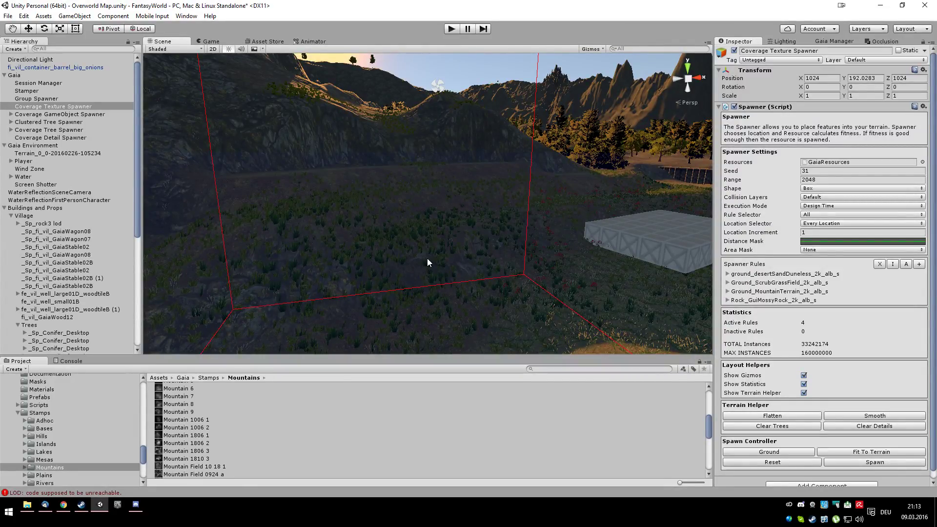
{"action": "scroll", "coordinate": [427, 259], "scroll_direction": "up", "scroll_amount": 4}
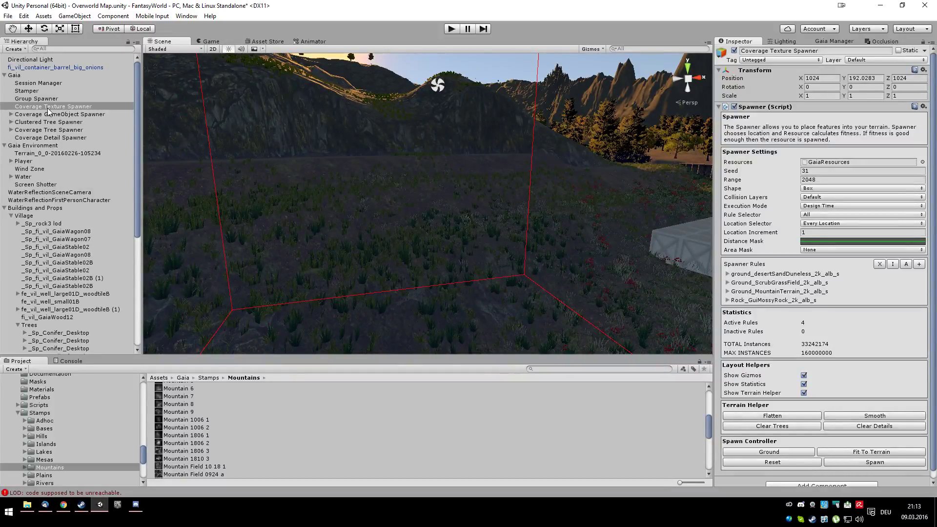
{"action": "left_click_drag", "start_coordinate": [482, 230], "coordinate": [530, 281], "text": "alt"}
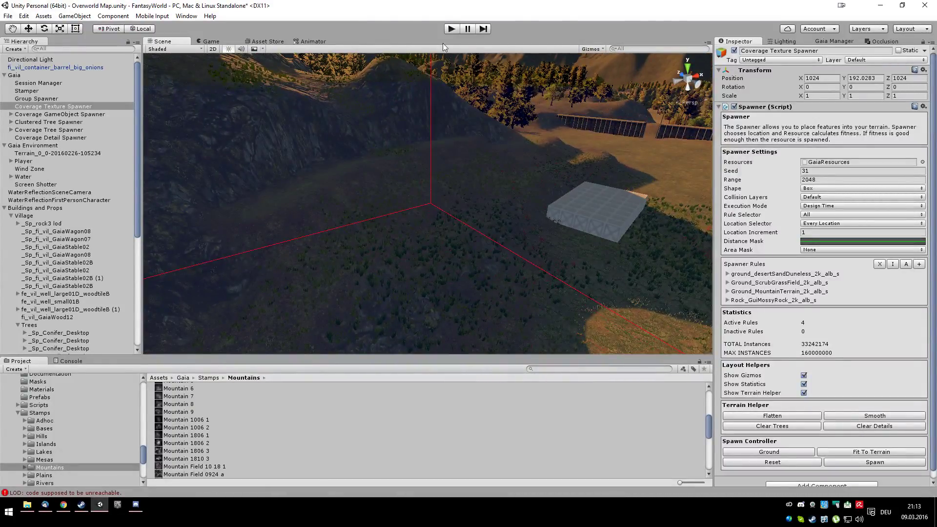
{"action": "left_click", "coordinate": [453, 27]}
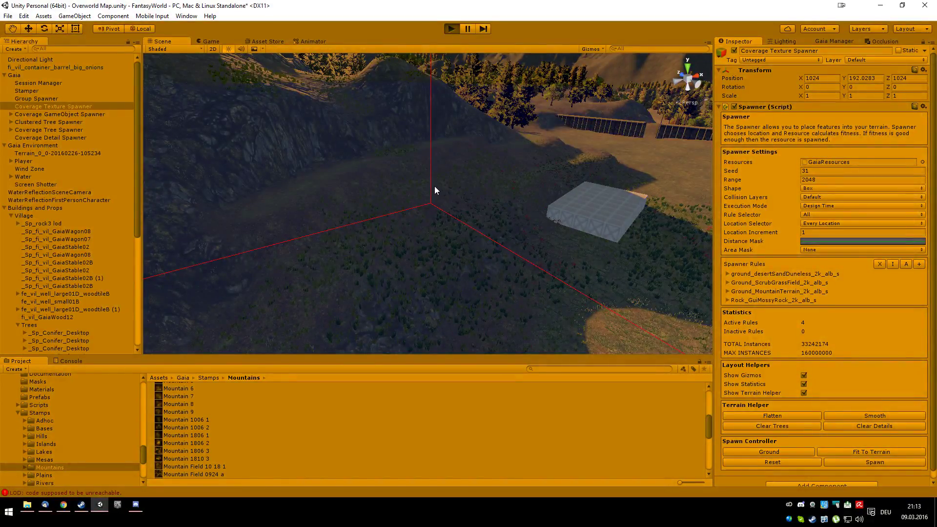